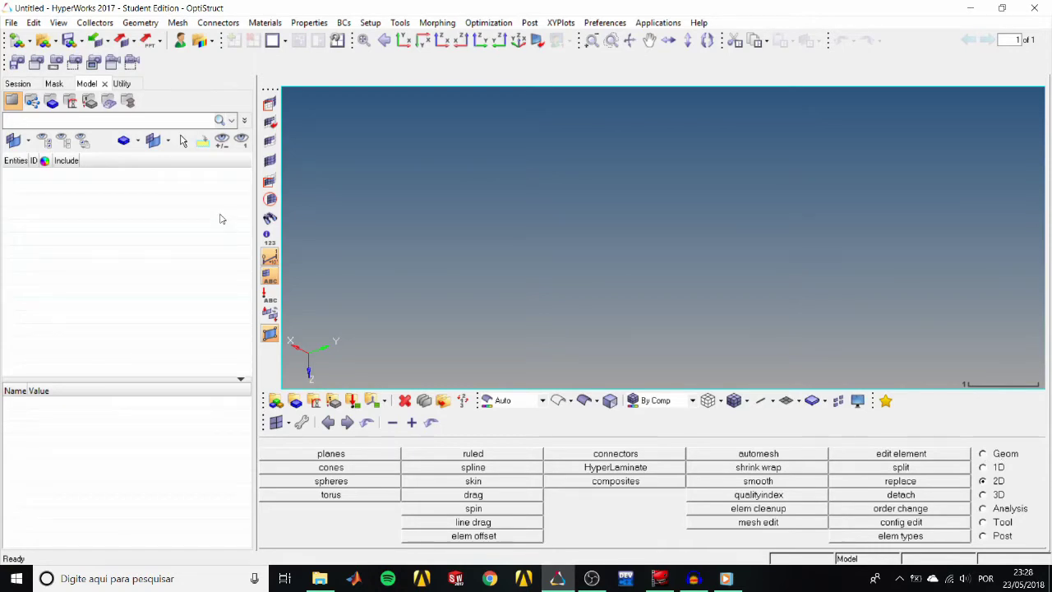
Step: Open the base_bracket.hm model
left_click(43, 41)
left_click(131, 248)
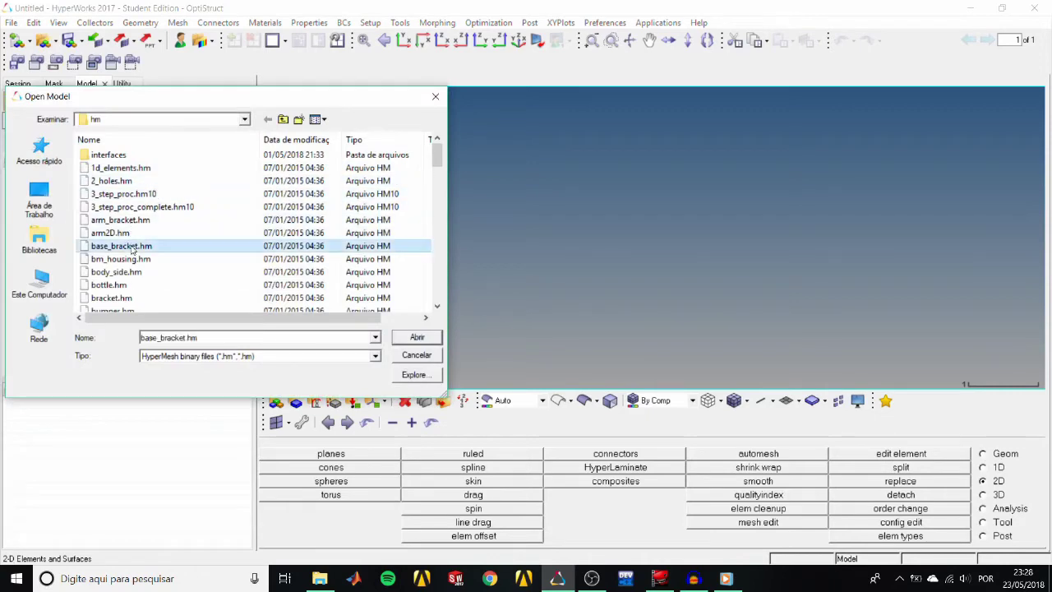
double_click(132, 247)
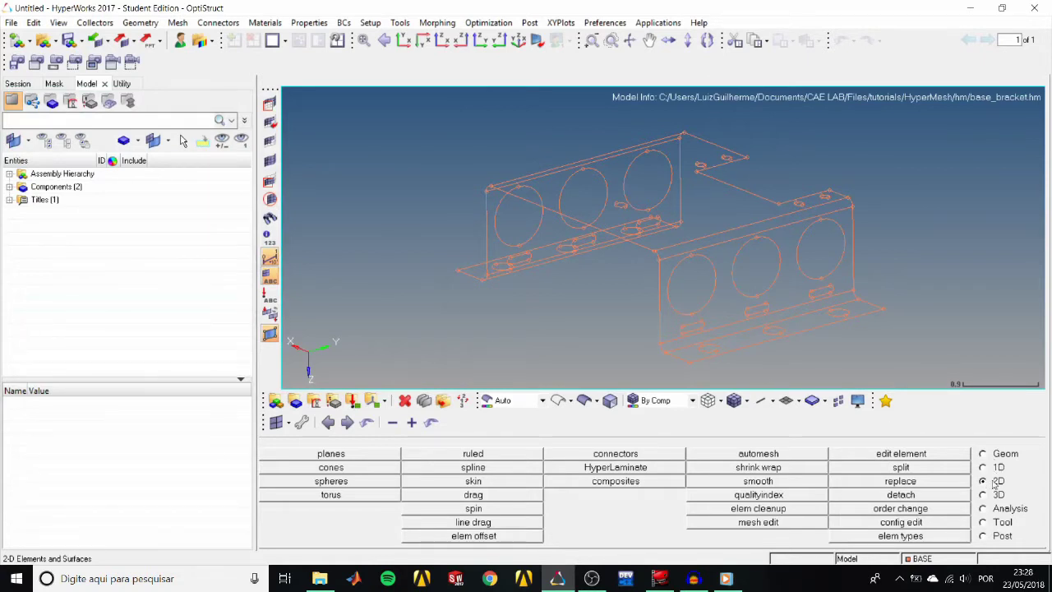
Step: Automesh all displayed surfaces in automatic mode with mixed elements at an element size of 0.100
left_click(753, 454)
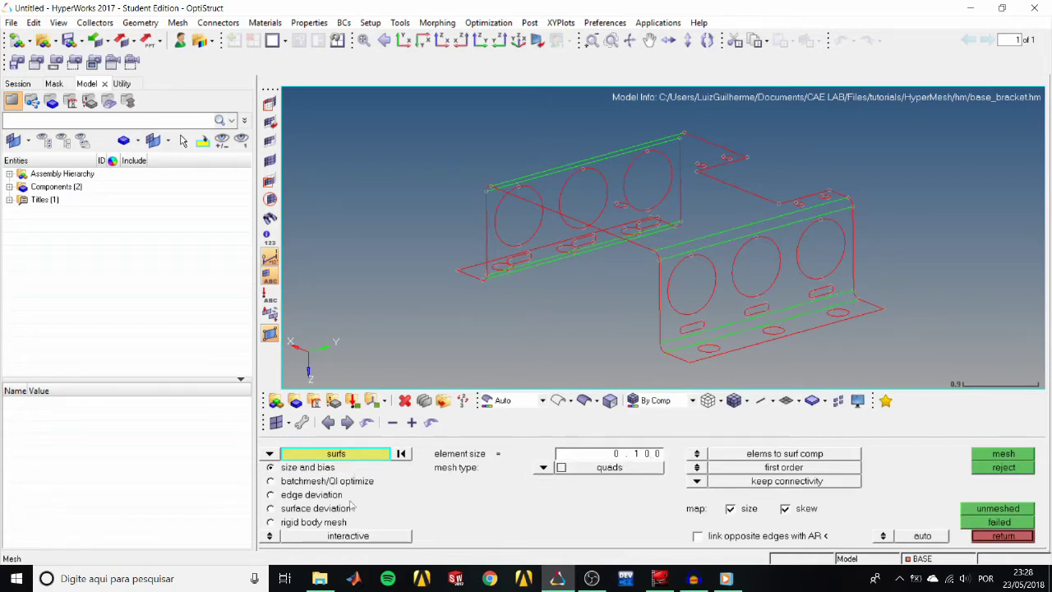
left_click(543, 466)
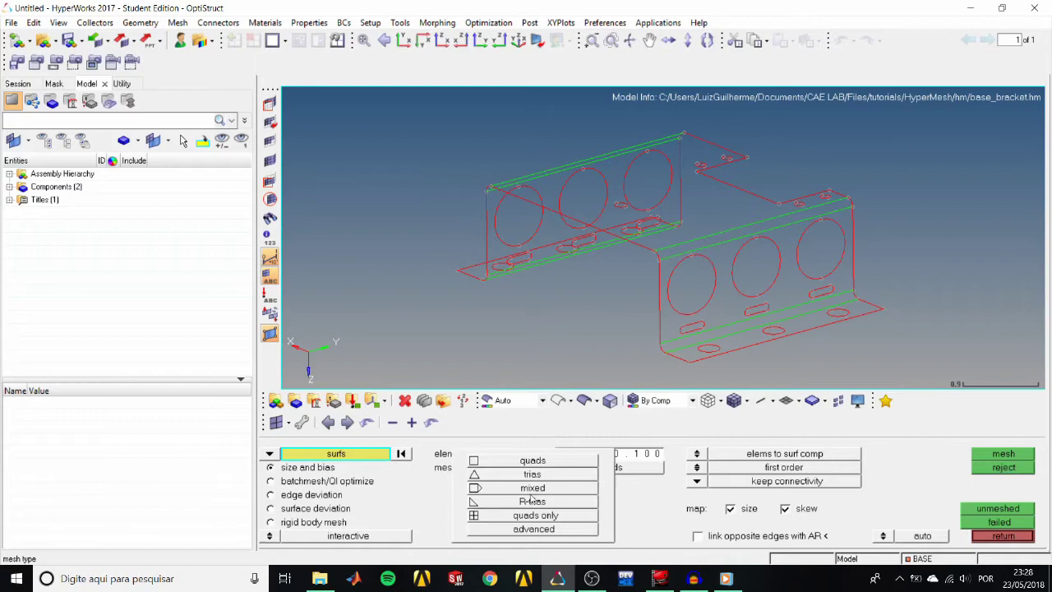
left_click(532, 490)
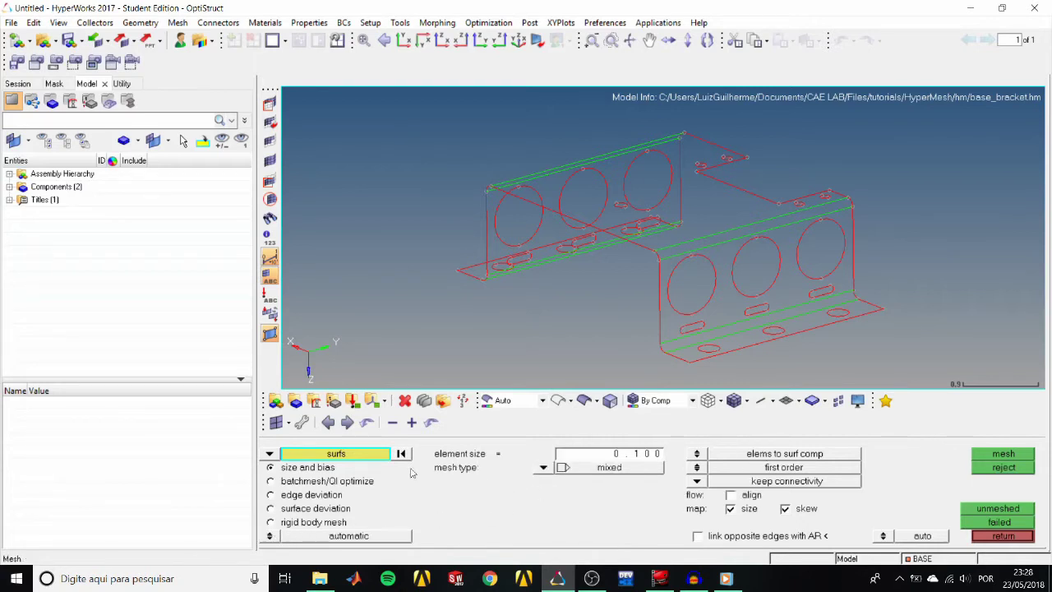
left_click(340, 455)
left_click(383, 483)
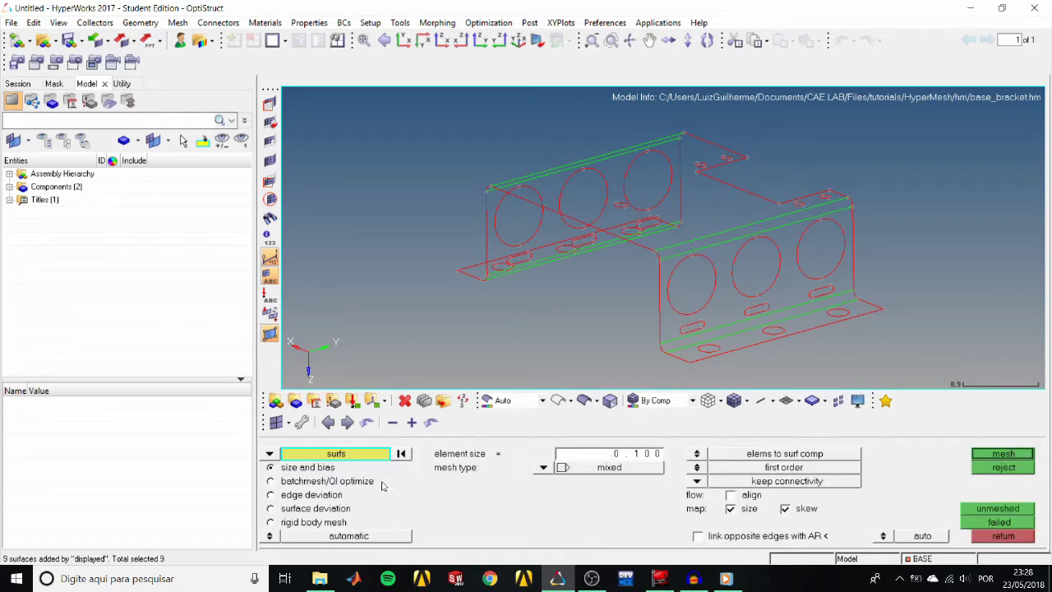
left_click(1011, 456)
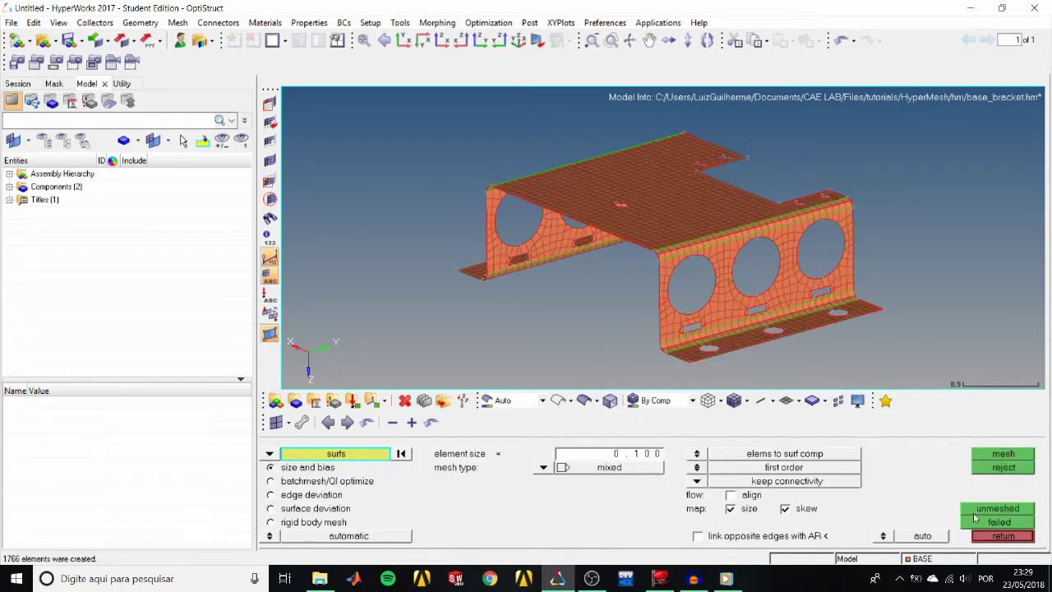
left_click(998, 537)
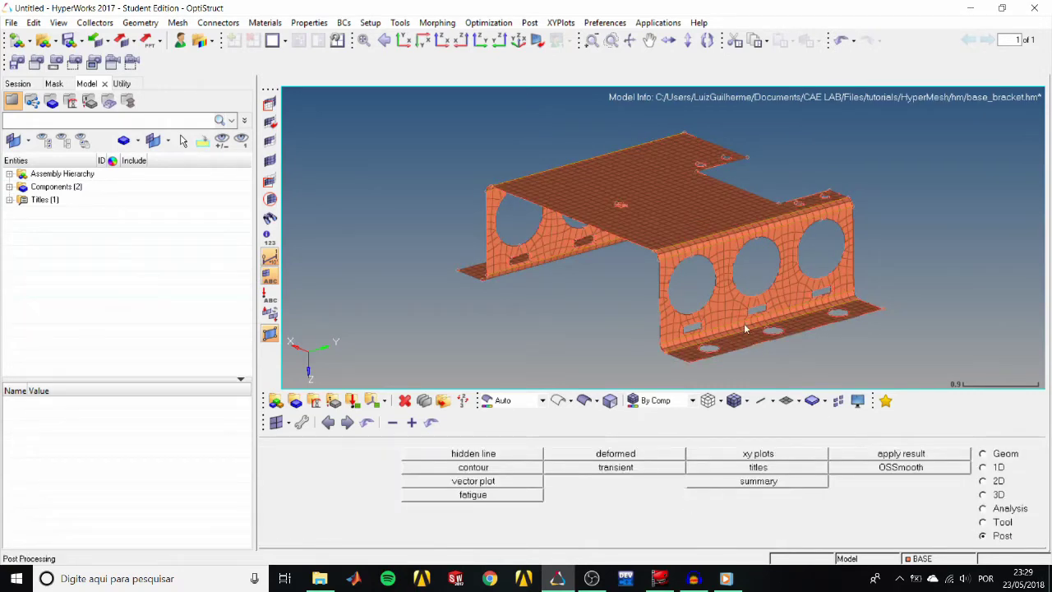
Step: Remove the three rectangular slots below the large holes on the near side wall by unsplitting their edge lines in quick edit
right_click_drag(744, 325, 688, 315, "ctrl")
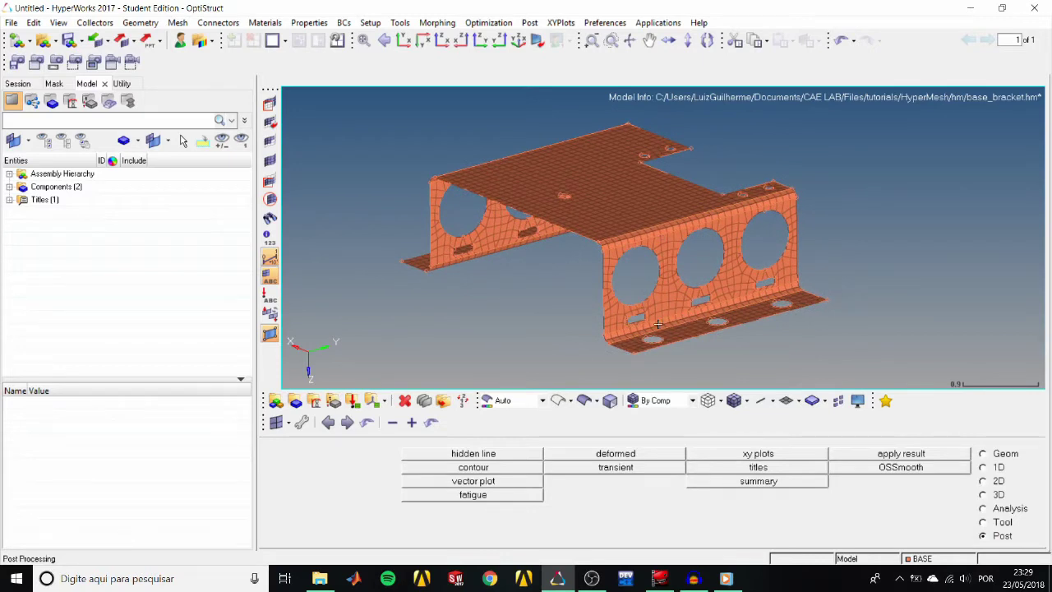
left_click(985, 454)
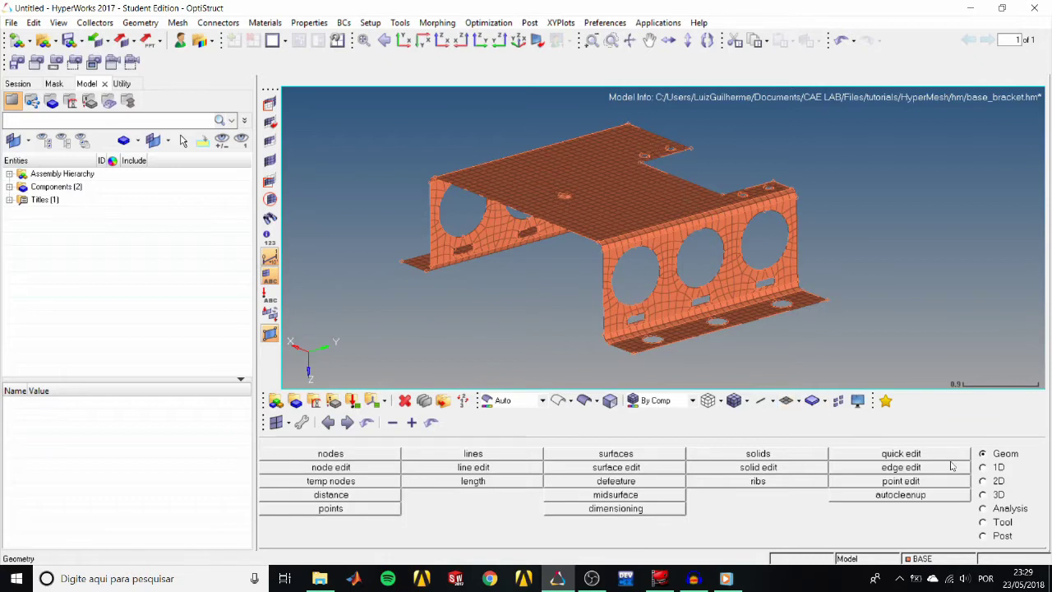
left_click(901, 454)
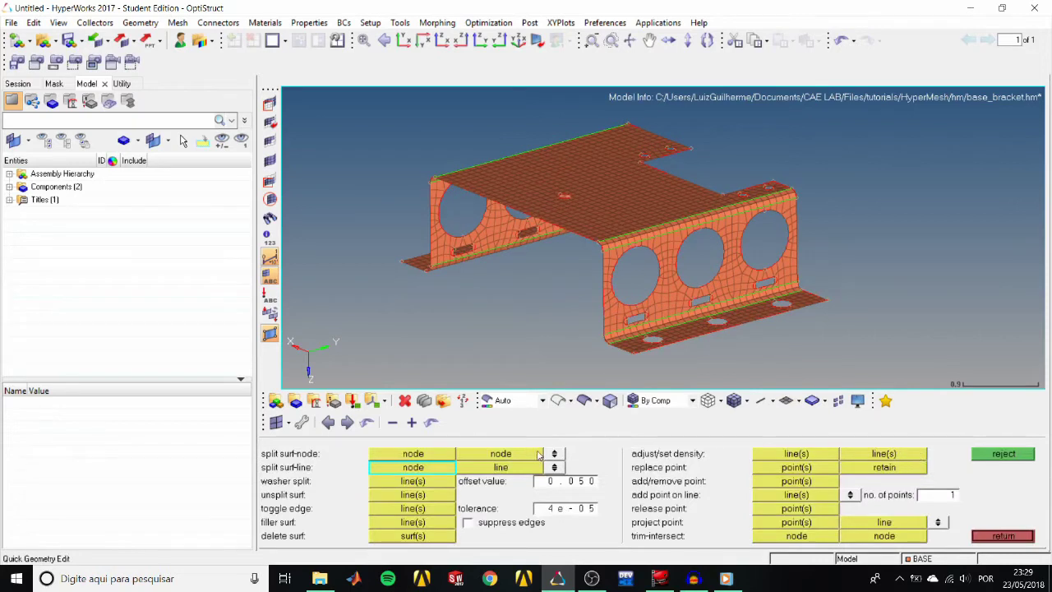
left_click(395, 498)
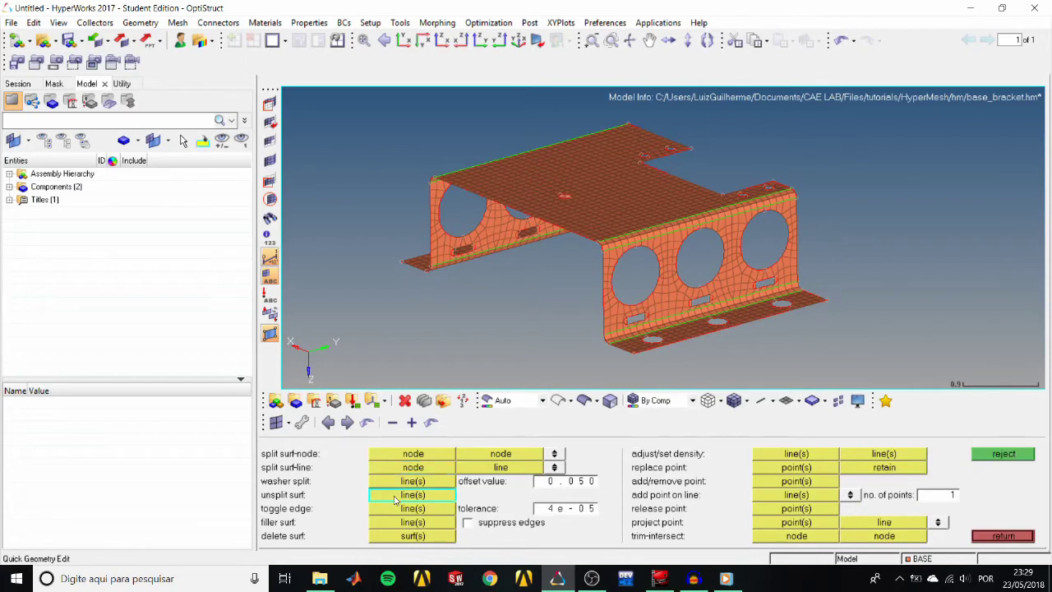
left_click(635, 318)
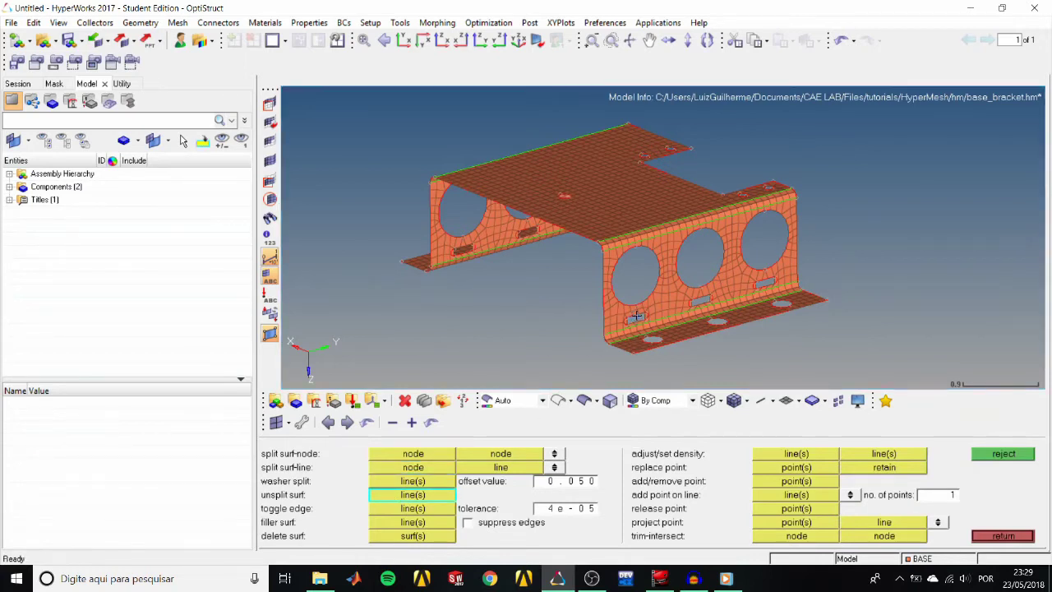
left_click(701, 297)
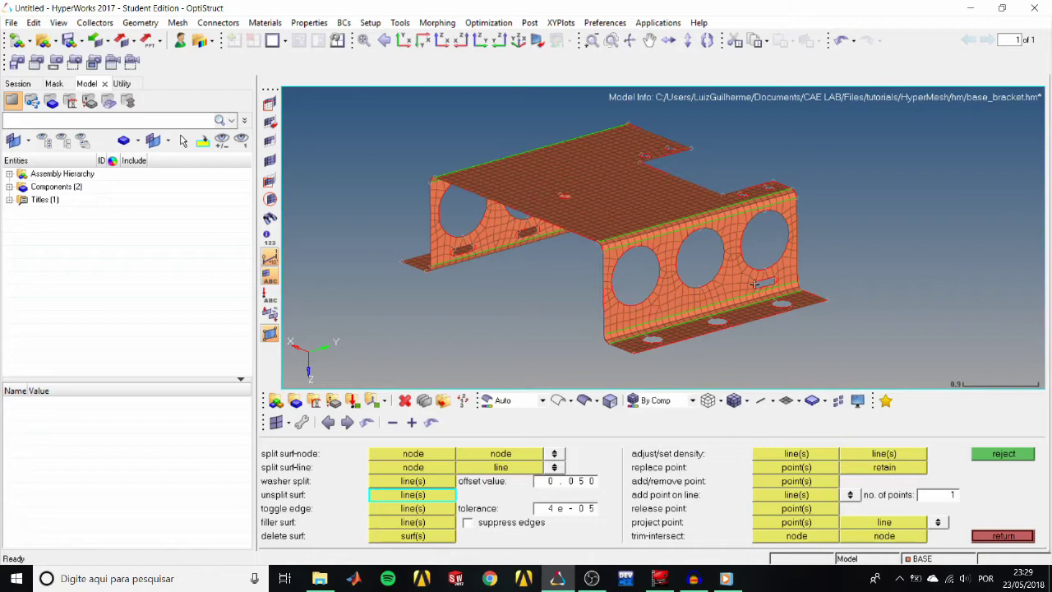
left_click(763, 281)
Step: Unsplit the edge lines of the three rectangular slots on the opposite side wall to close them
left_click(458, 247)
left_click_drag(457, 247, 475, 301, "ctrl")
left_click(477, 289)
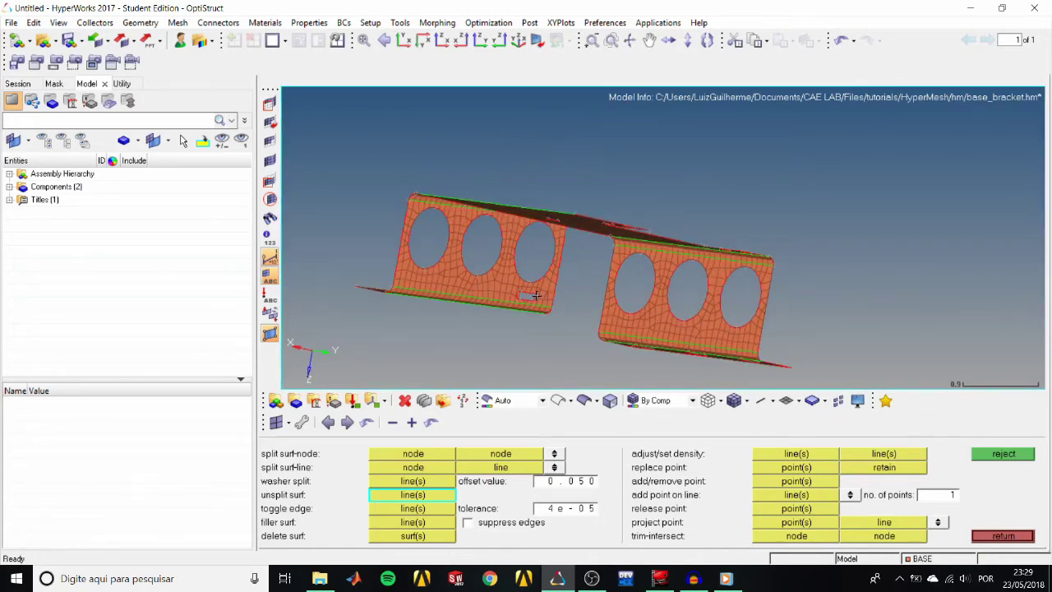
left_click(534, 298)
Step: Split the top surface from nodes to lines to box in the two small holes on the wide tab and separate them
left_click_drag(516, 304, 697, 309, "ctrl")
left_click_drag(701, 264, 639, 306, "ctrl")
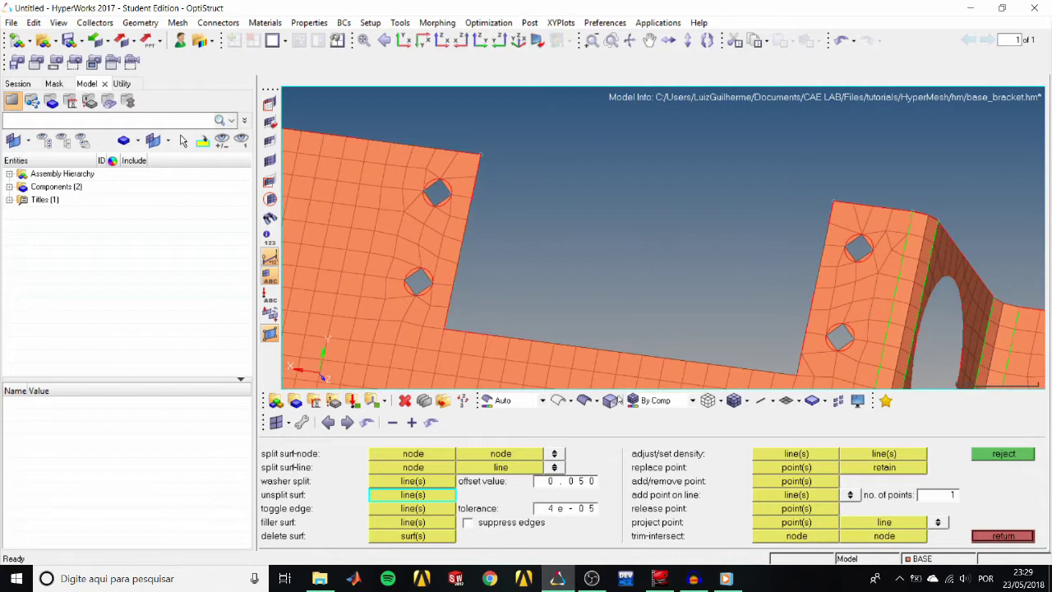
left_click(425, 466)
left_click(378, 319)
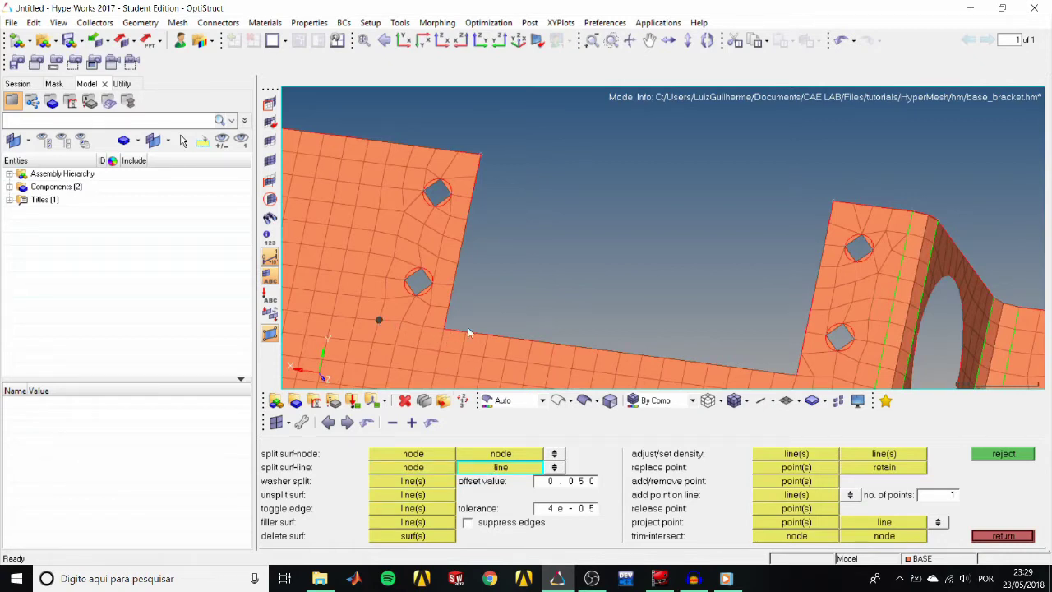
left_click(445, 320)
right_click_drag(474, 314, 528, 316, "ctrl")
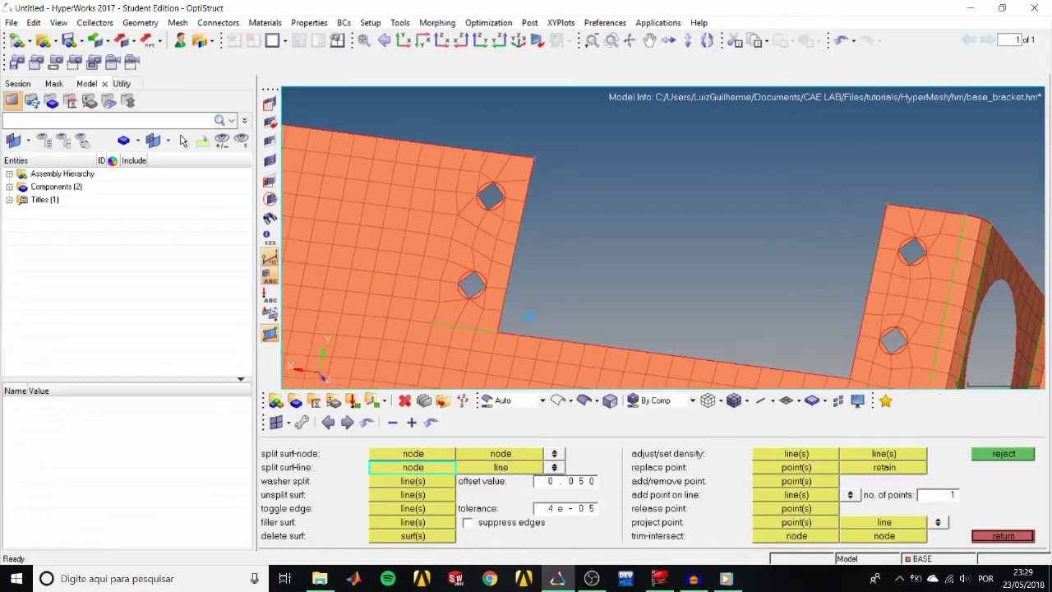
left_click(431, 323)
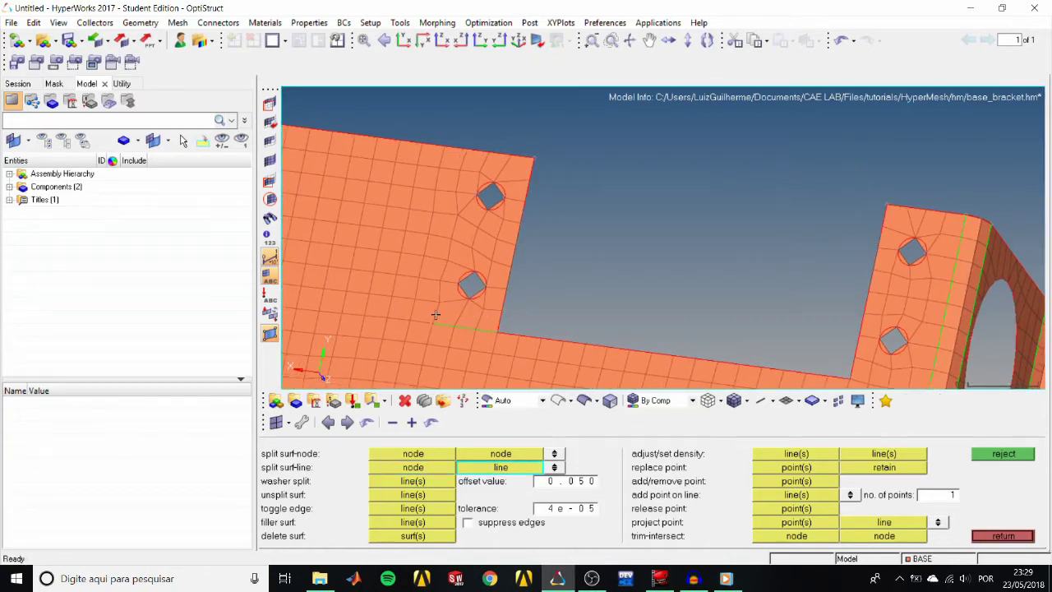
left_click(470, 154)
left_click(451, 236)
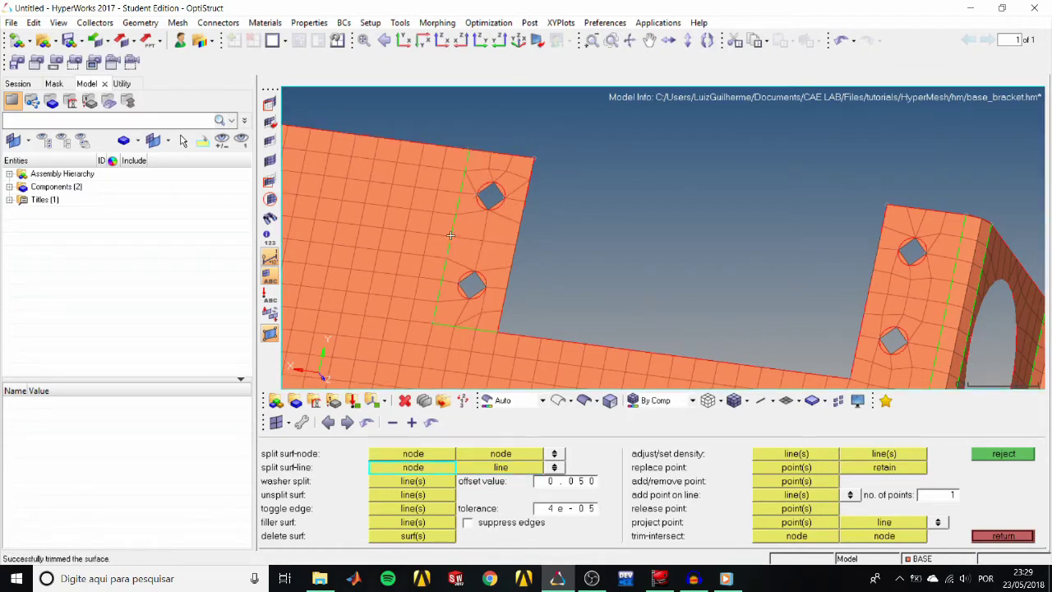
left_click(514, 246)
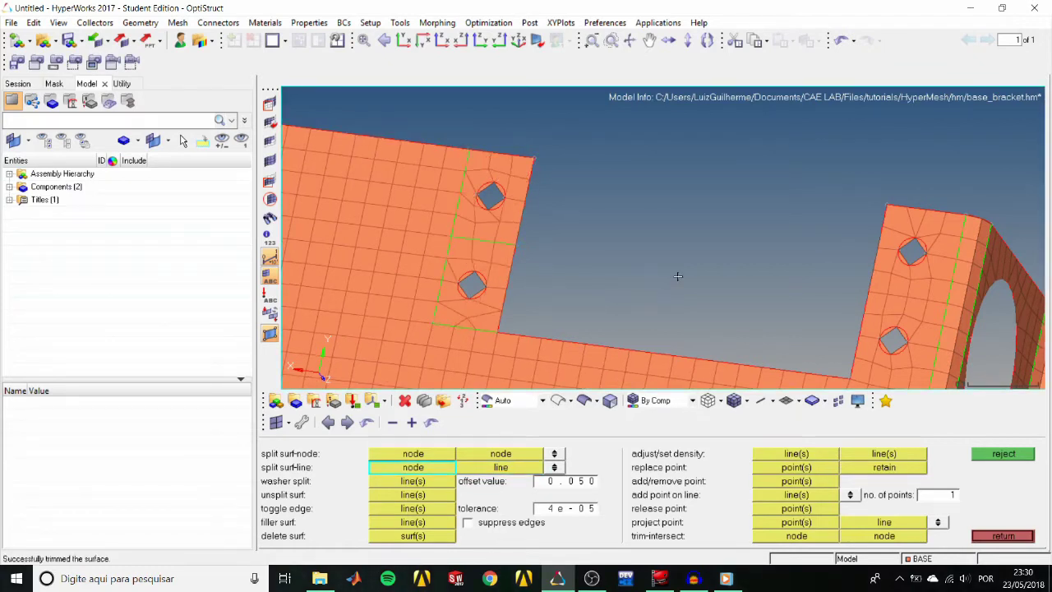
Step: Split the narrow tab's surface from its inner corner to the bend line and again between its two small holes
right_click_drag(677, 276, 526, 213, "ctrl")
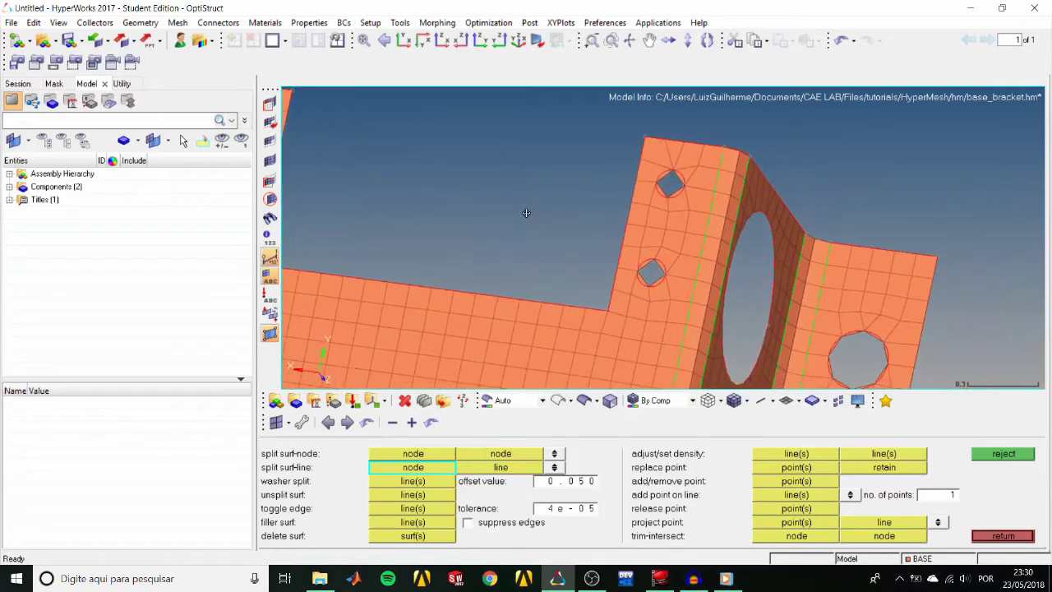
left_click(607, 312)
left_click(686, 325)
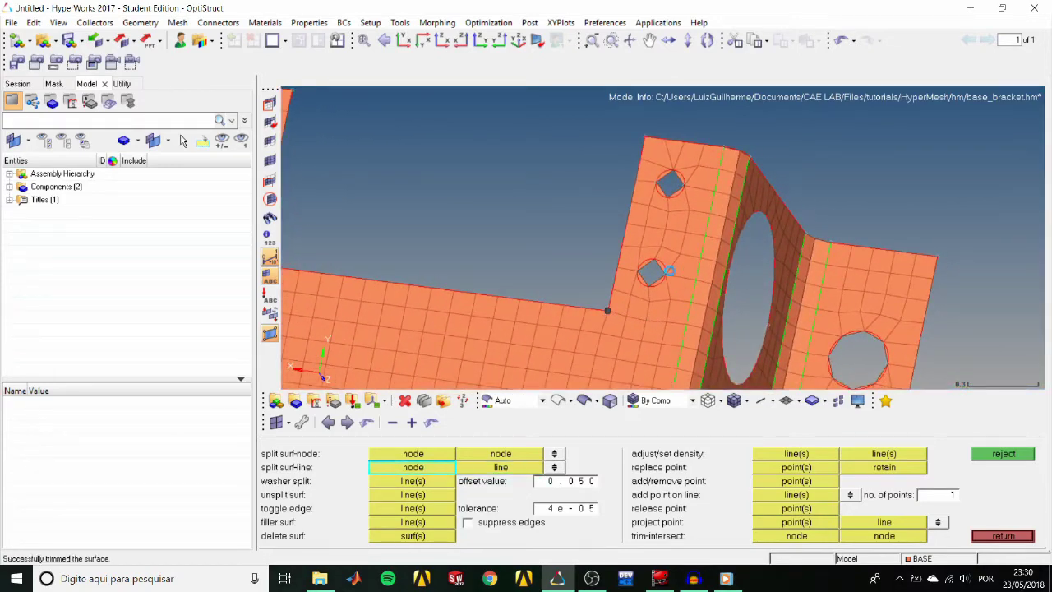
left_click(626, 224)
left_click(704, 236)
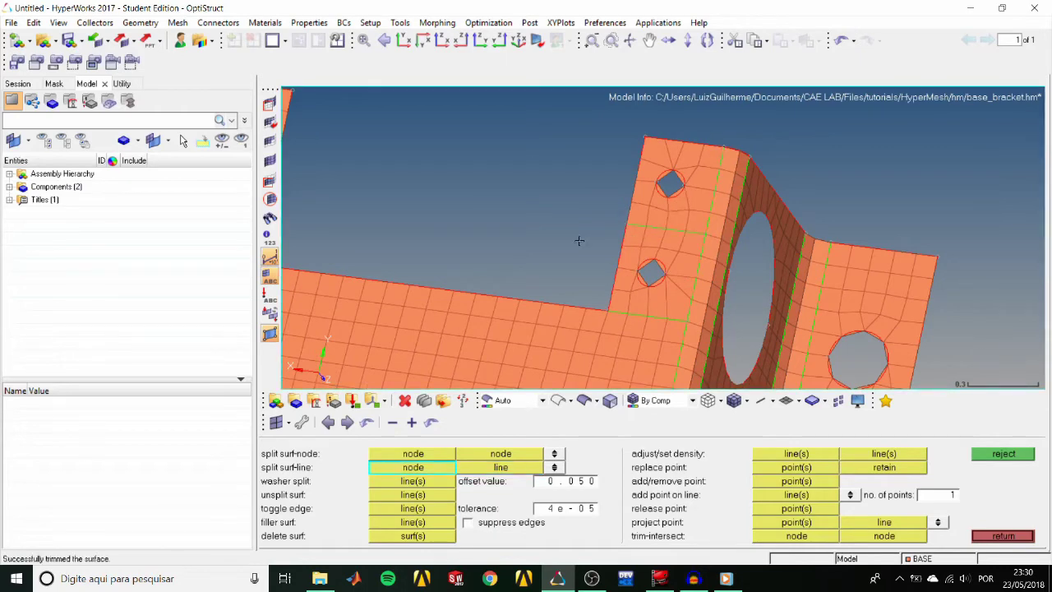
Step: Add washer splits with a 0.050 offset around the four small holes on the two tabs
scroll(533, 238, "down", 2, "ctrl")
right_click_drag(533, 238, 686, 284, "ctrl")
mouse_move(668, 242)
left_mouse_down("ctrl")
mouse_move(663, 249)
mouse_move(683, 246)
left_mouse_up("ctrl")
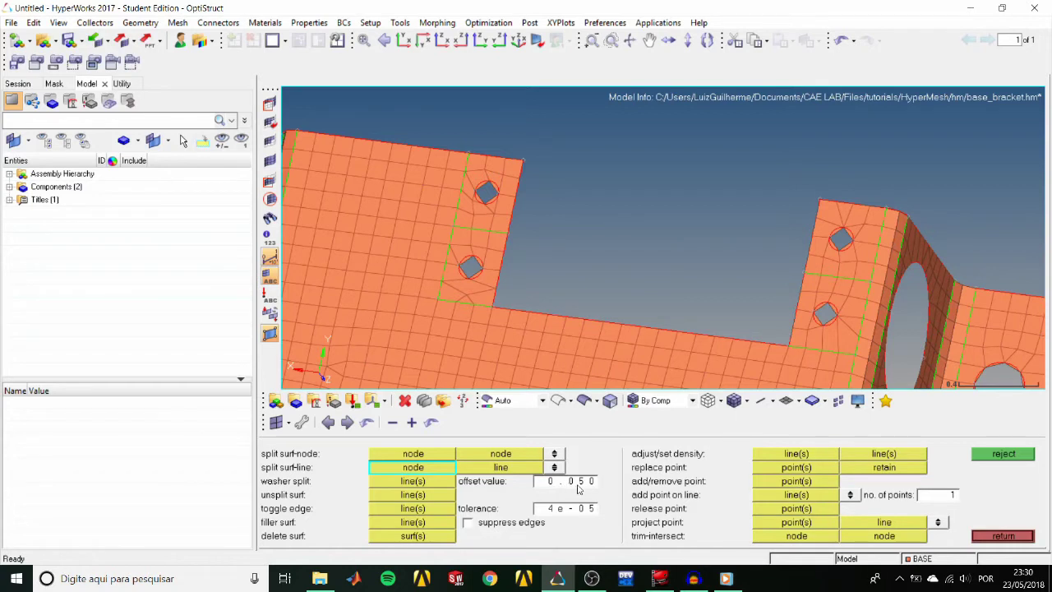
left_click(435, 486)
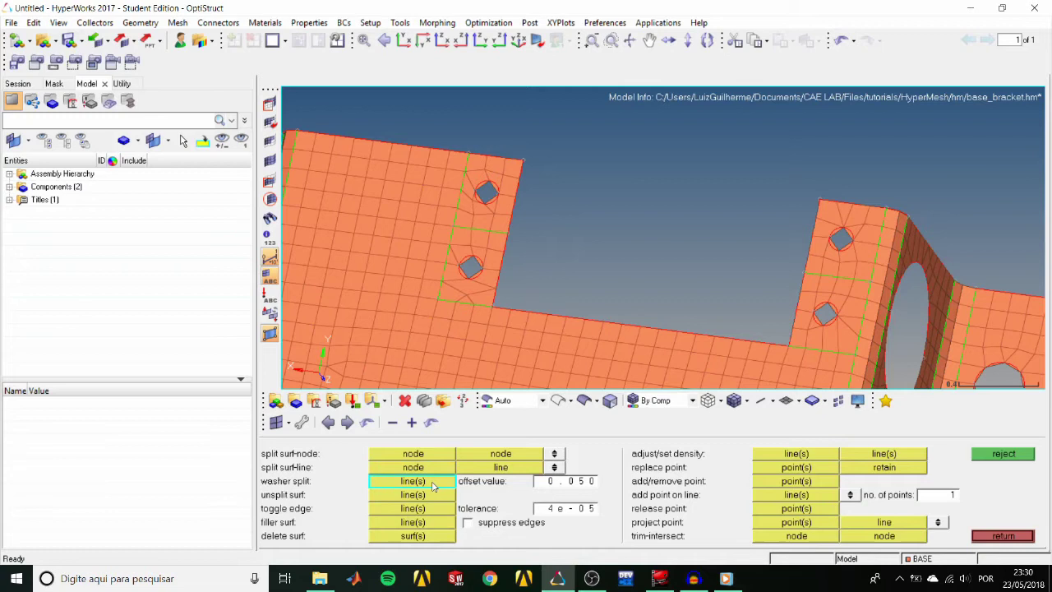
left_click(496, 185)
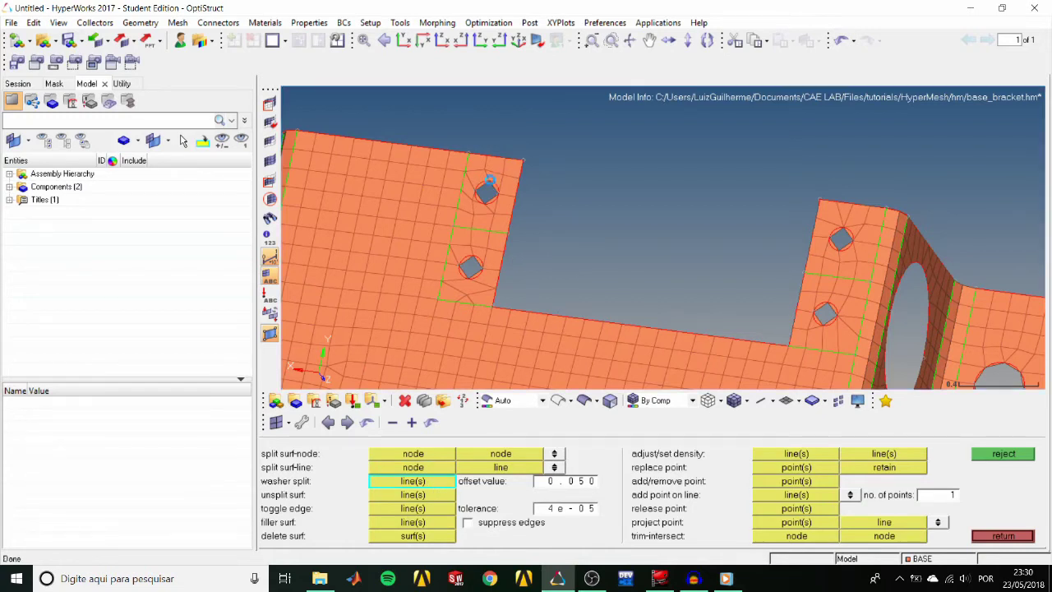
left_click(478, 257)
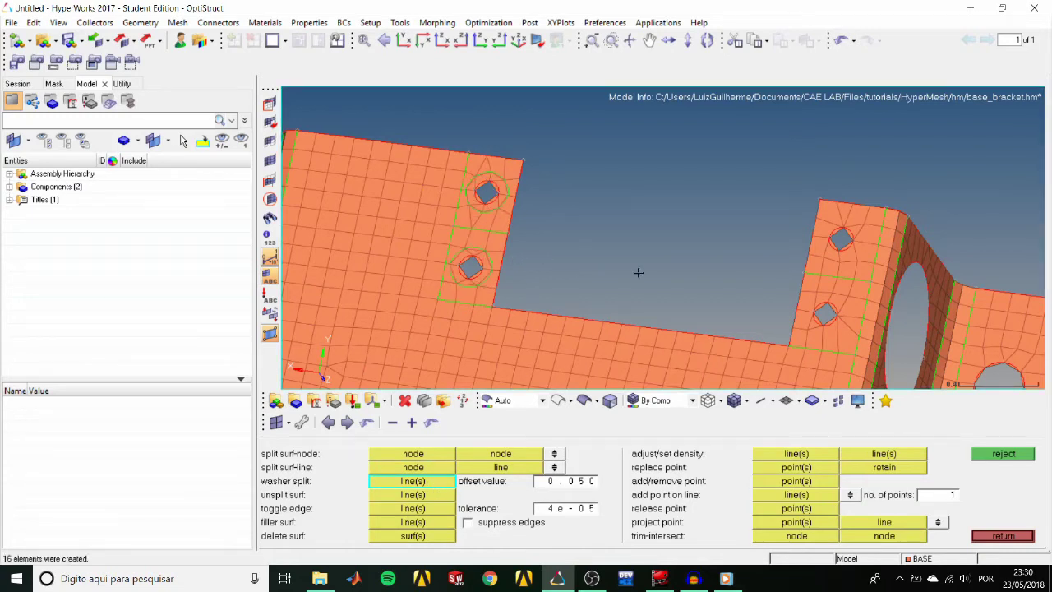
left_click(825, 305)
left_click(846, 233)
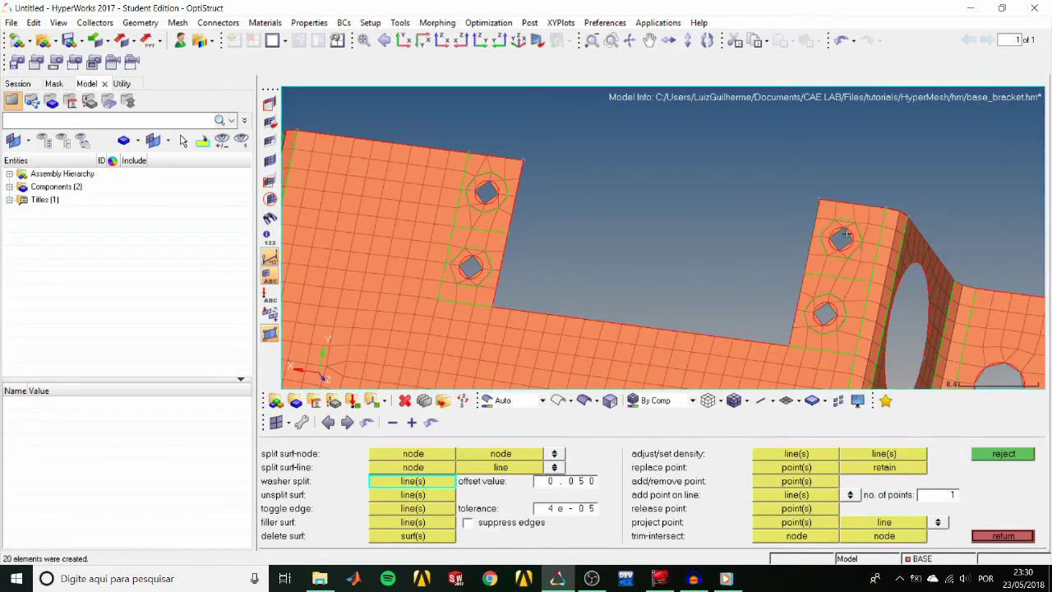
Step: Set the mesh density to 4 on both halves of the upper hole's edge on the narrow tab
scroll(840, 253, "up", 3)
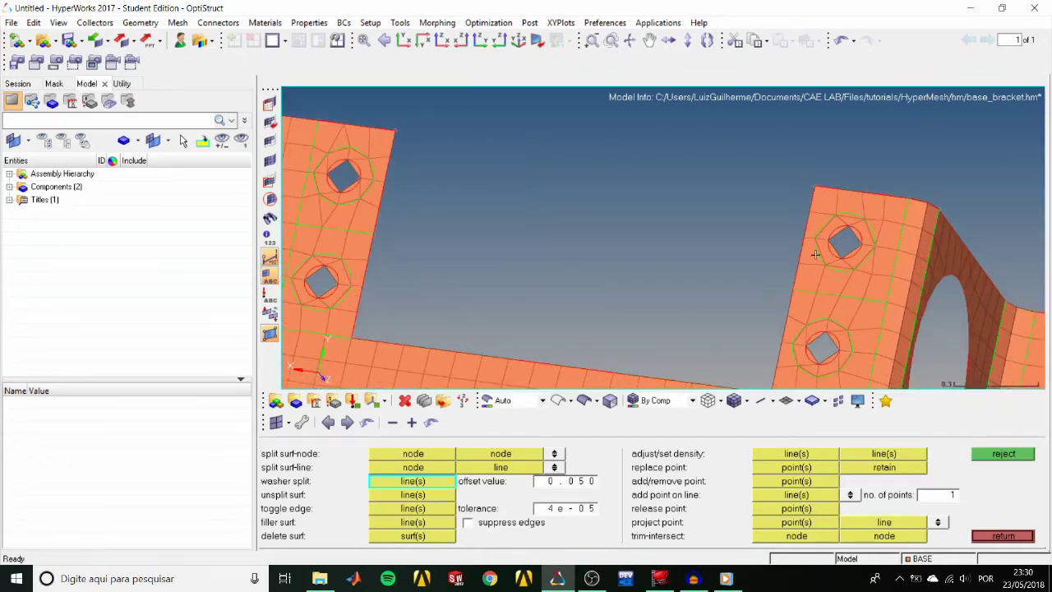
right_click_drag(633, 288, 656, 269, "ctrl")
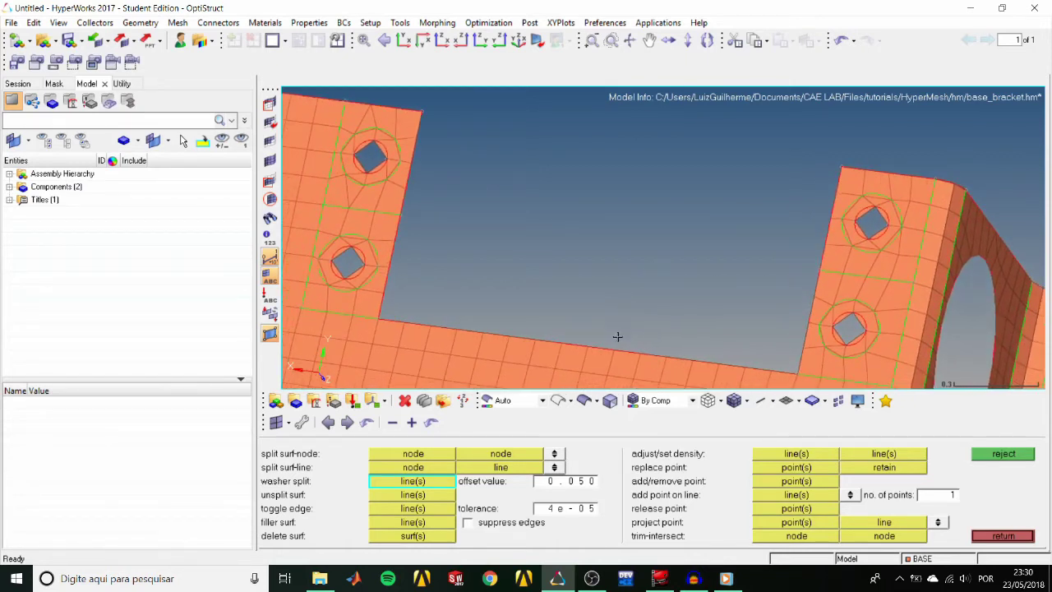
left_click(789, 454)
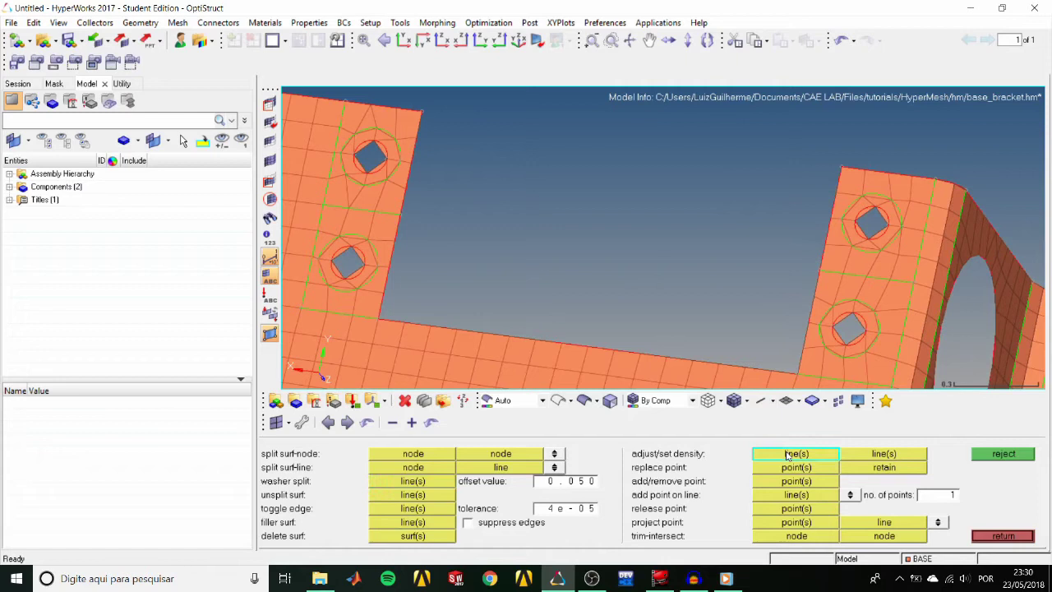
scroll(721, 238, "up", 3)
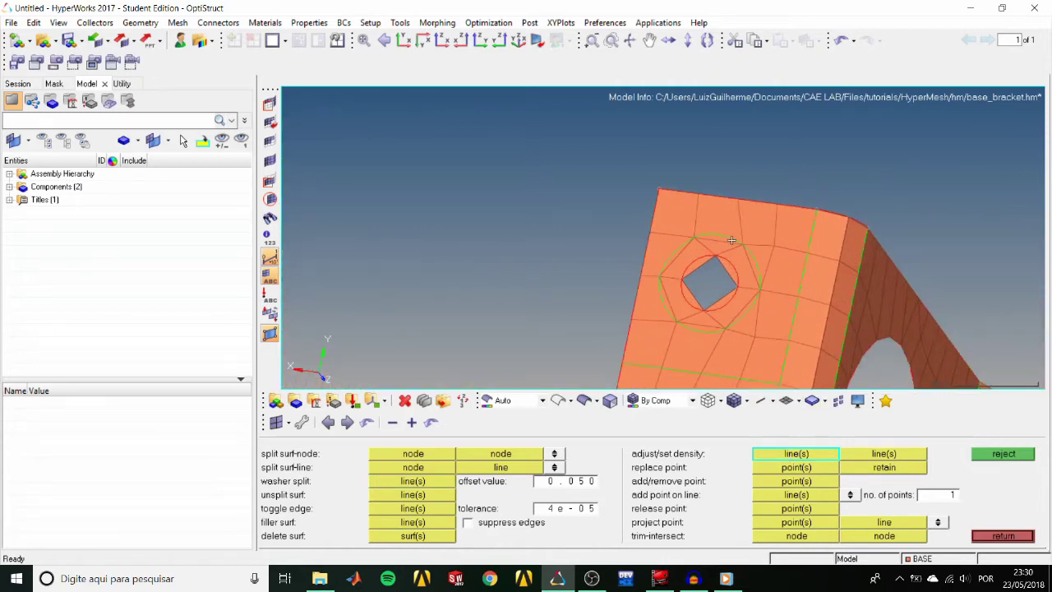
left_click(720, 254)
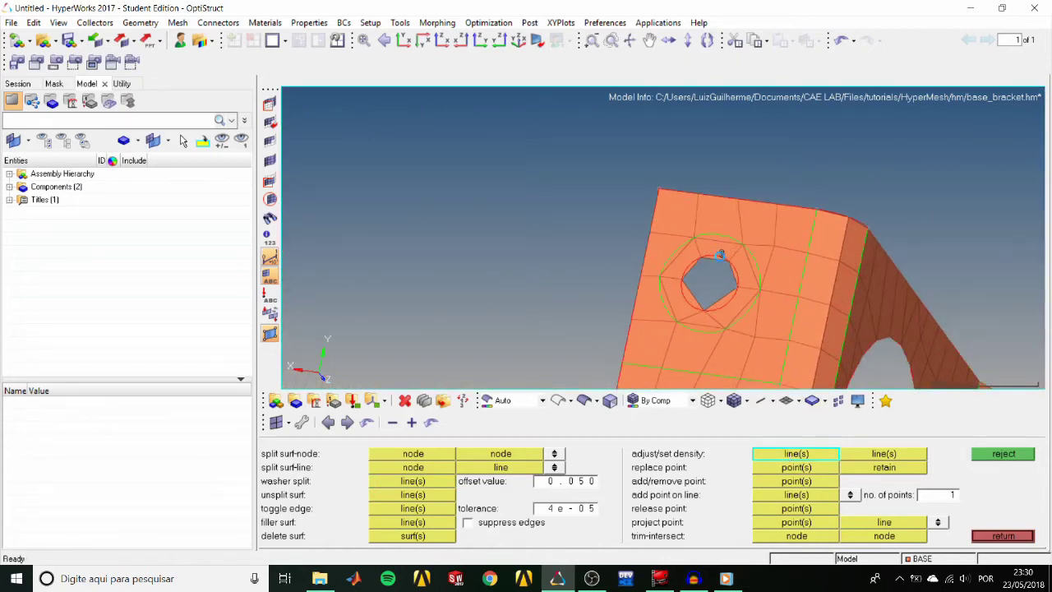
left_click(721, 256)
left_click(865, 458)
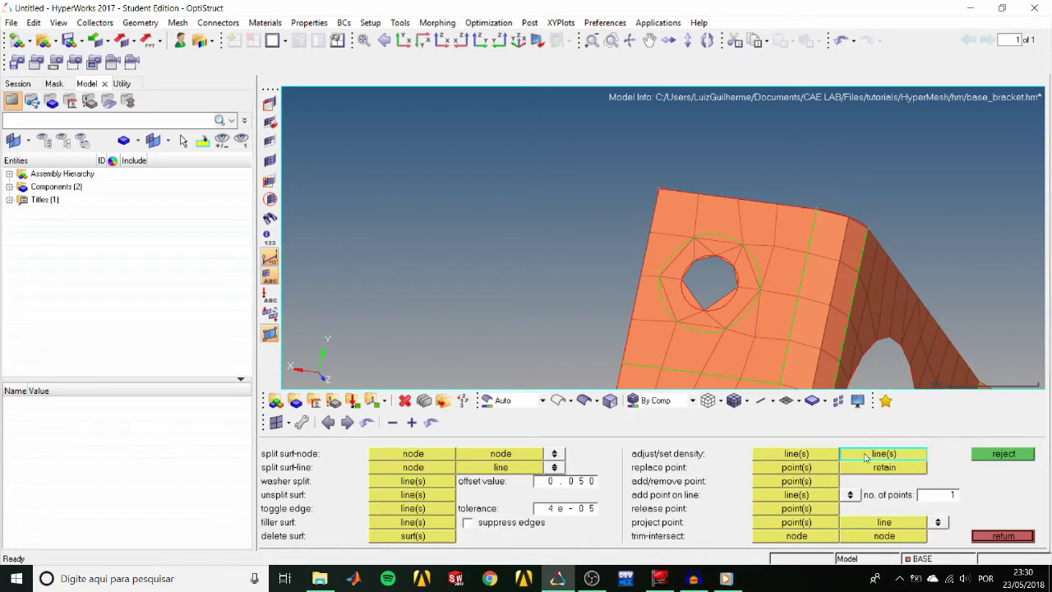
left_click(722, 259)
left_click(713, 309)
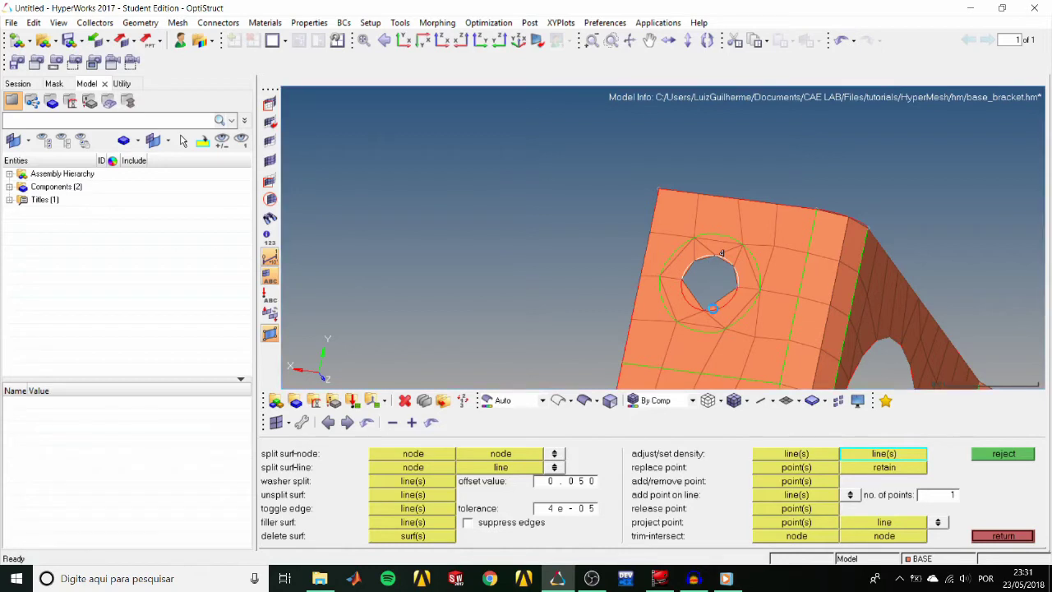
left_click(714, 309)
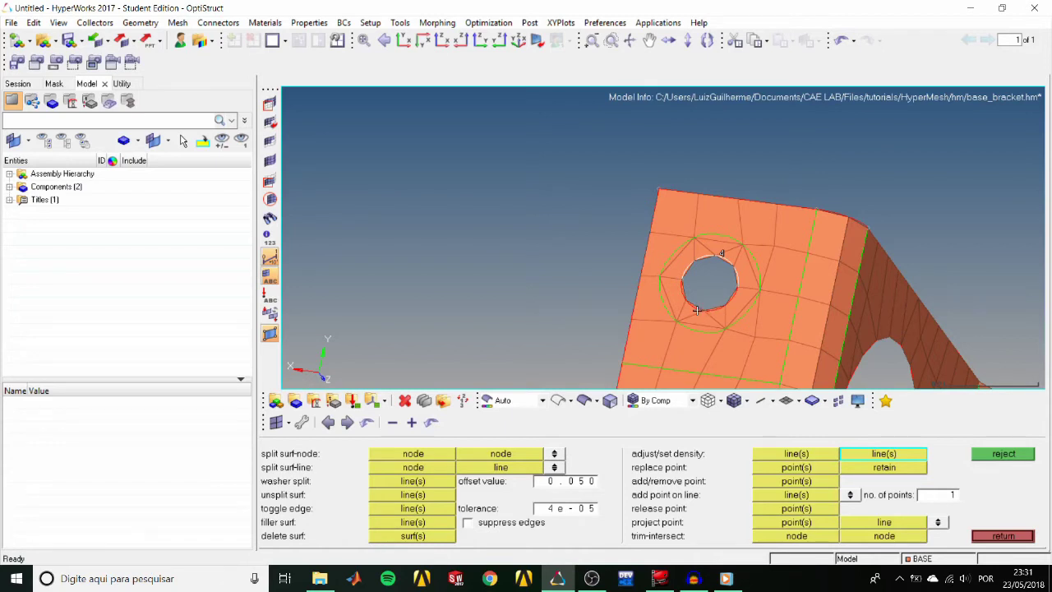
Step: Raise the density to 4 on both halves of the washer line around the narrow tab's upper hole
left_click(787, 458)
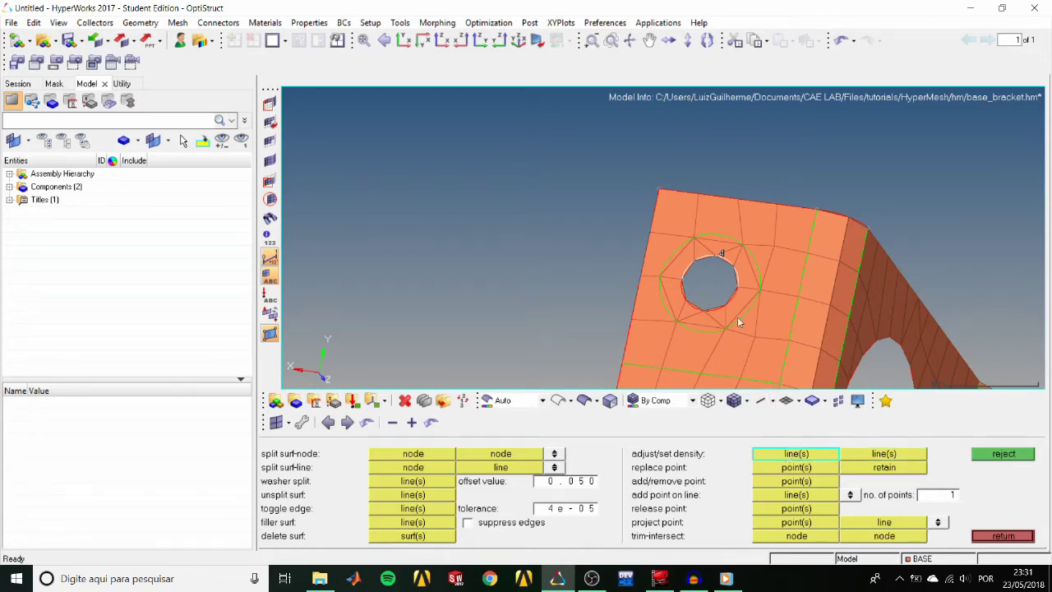
left_click(728, 240)
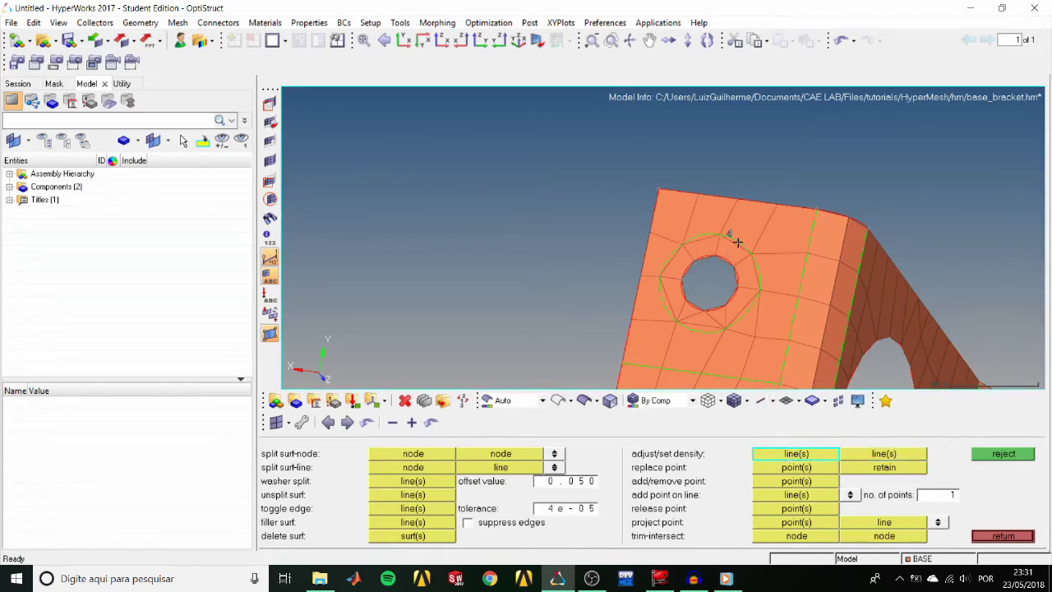
left_click(694, 327)
scroll(727, 326, "down", 2, "ctrl")
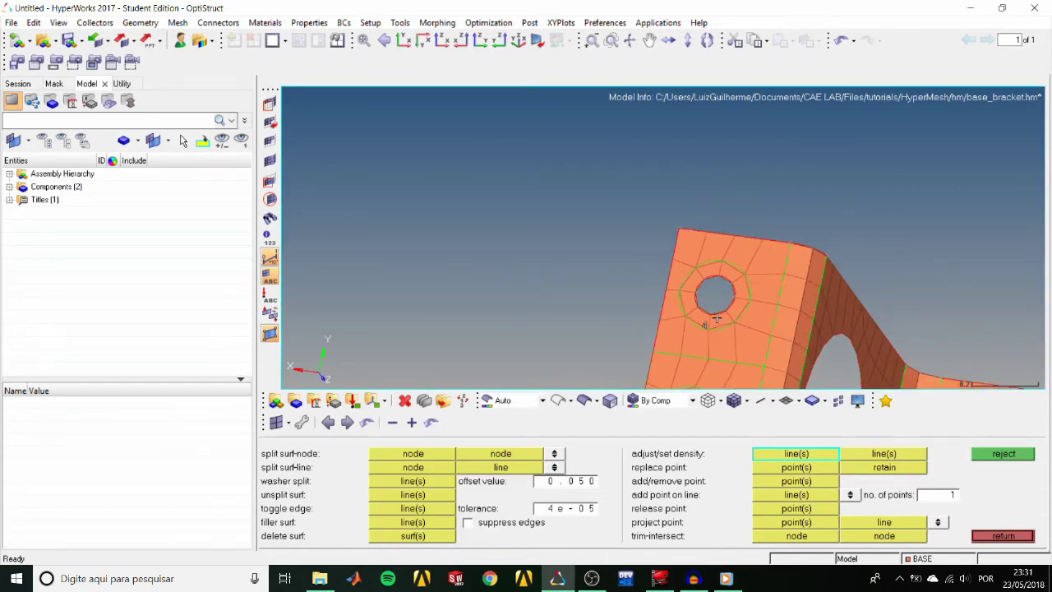
Step: Set the density to 4 on the halves of the hole edge and washer line of the narrow tab's lower hole
right_click_drag(715, 321, 721, 241, "ctrl")
scroll(708, 292, "up", 1, "ctrl")
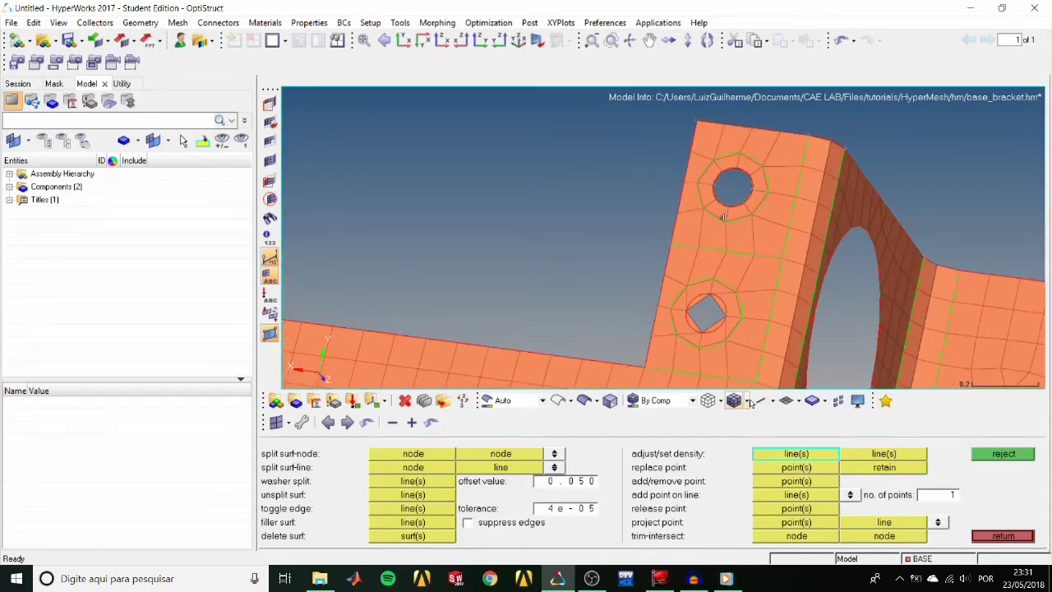
scroll(715, 281, "up", 2, "ctrl")
left_click_drag(715, 301, 784, 318, "ctrl")
left_click_drag(865, 330, 847, 317, "ctrl")
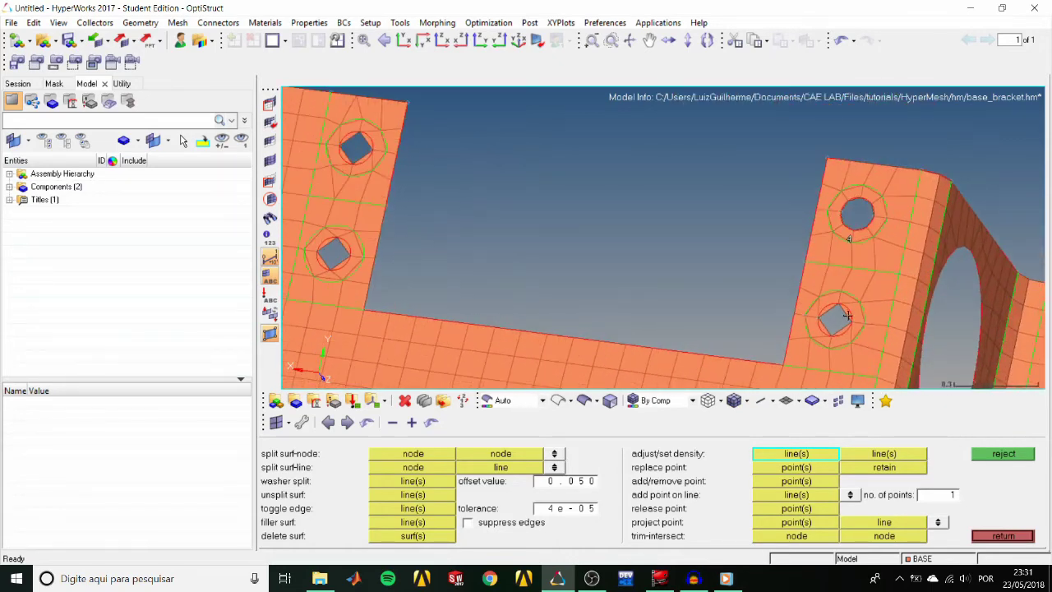
left_click_drag(844, 251, 764, 313, "ctrl")
right_click_drag(764, 313, 657, 277, "ctrl")
scroll(723, 284, "up", 1, "ctrl")
left_click(711, 268)
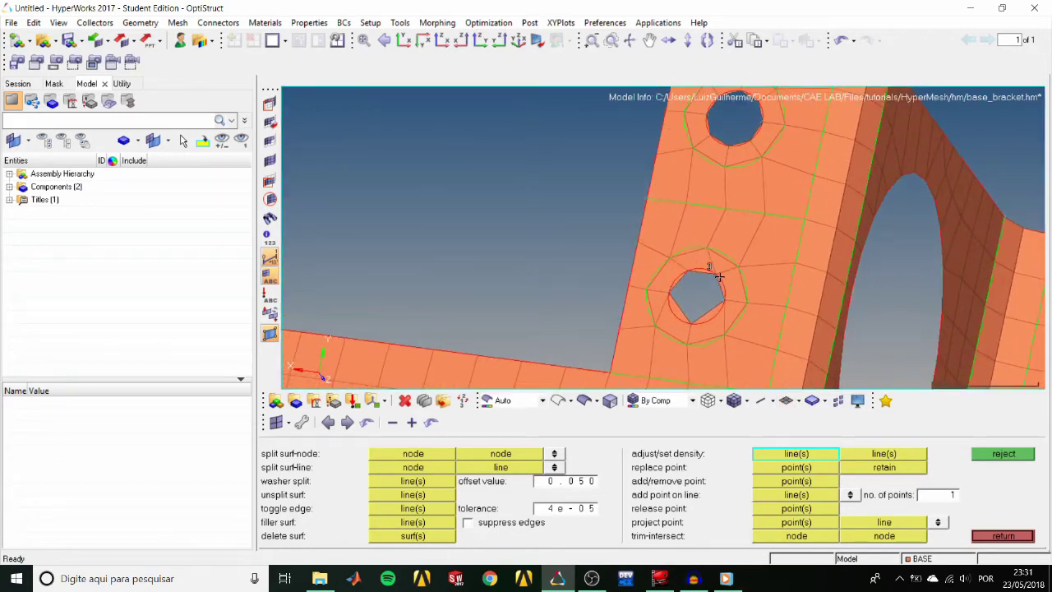
left_click(709, 266)
left_click(873, 456)
left_click(873, 458)
left_click(709, 264)
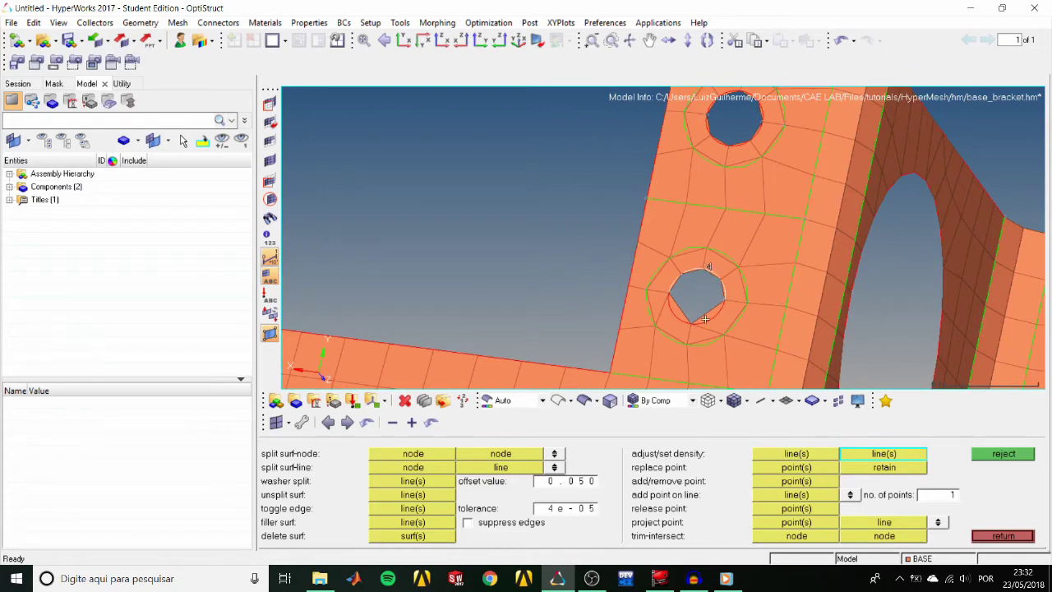
left_click(706, 319)
Step: Set the density to 4 on the hole and washer edges of the wide tab's lower hole and on the split line above it
left_click(813, 455)
scroll(597, 263, "down", 1, "ctrl")
right_click_drag(520, 252, 677, 269, "ctrl")
scroll(676, 269, "down", 2, "ctrl")
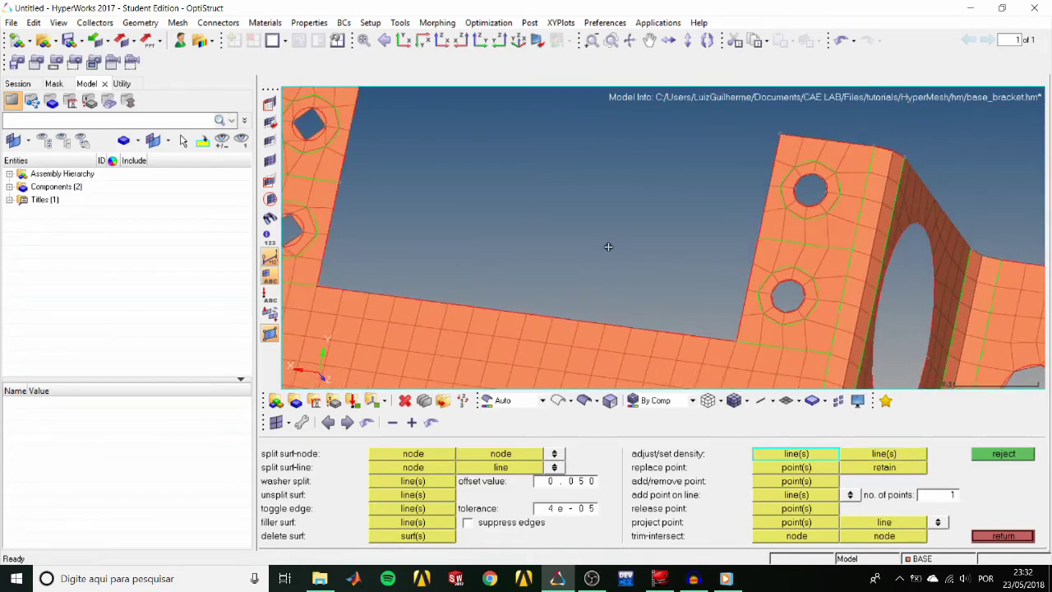
right_click_drag(370, 209, 708, 252, "ctrl")
scroll(709, 251, "up", 2, "ctrl")
left_click(603, 254)
left_click(602, 255)
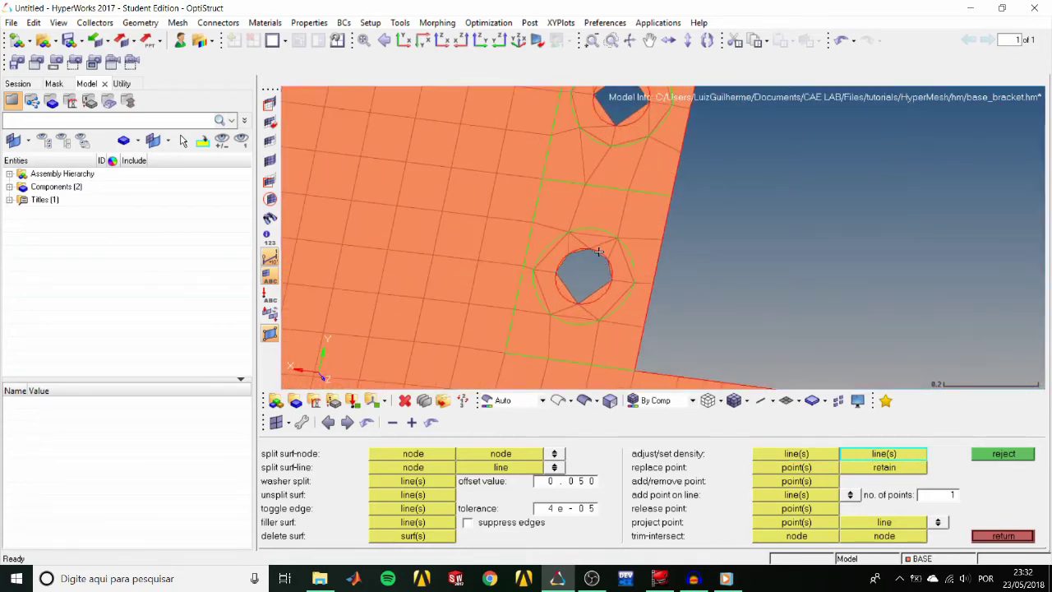
left_click(611, 313)
left_click(611, 313)
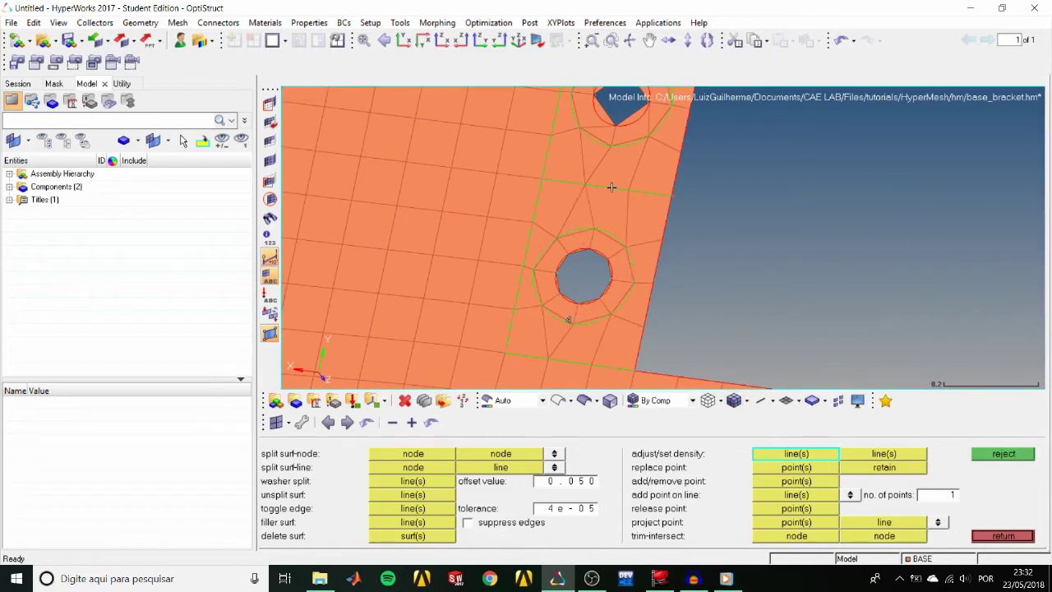
left_click(611, 188)
Step: Set the density to 4 on the hole and washer edges of the wide tab's upper hole and on the tab's outer top edge
right_click_drag(673, 194, 614, 359, "ctrl")
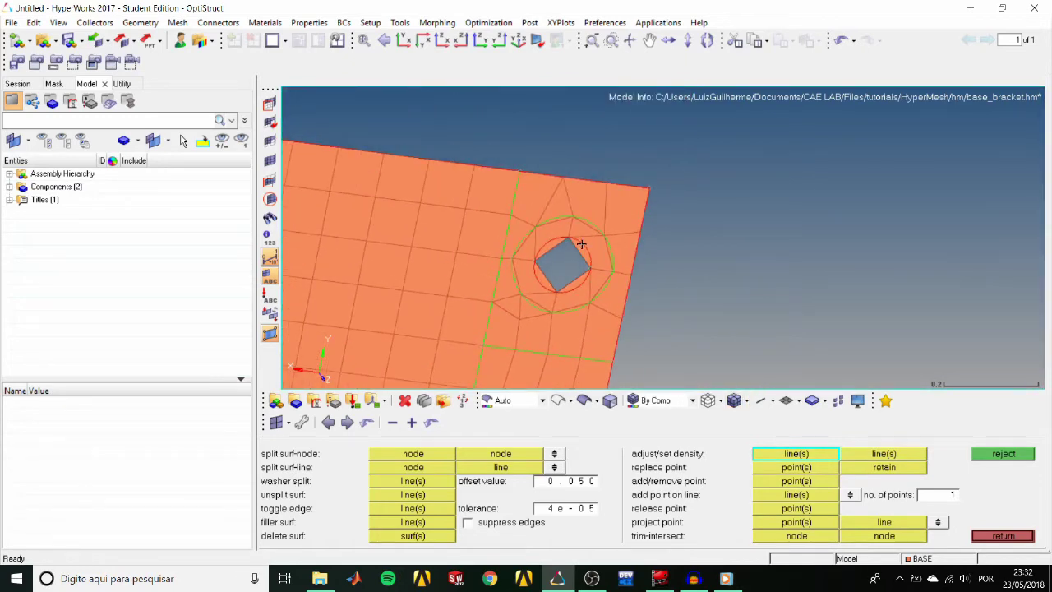
left_click(581, 245)
left_click(582, 245)
left_click(865, 456)
left_click(580, 250)
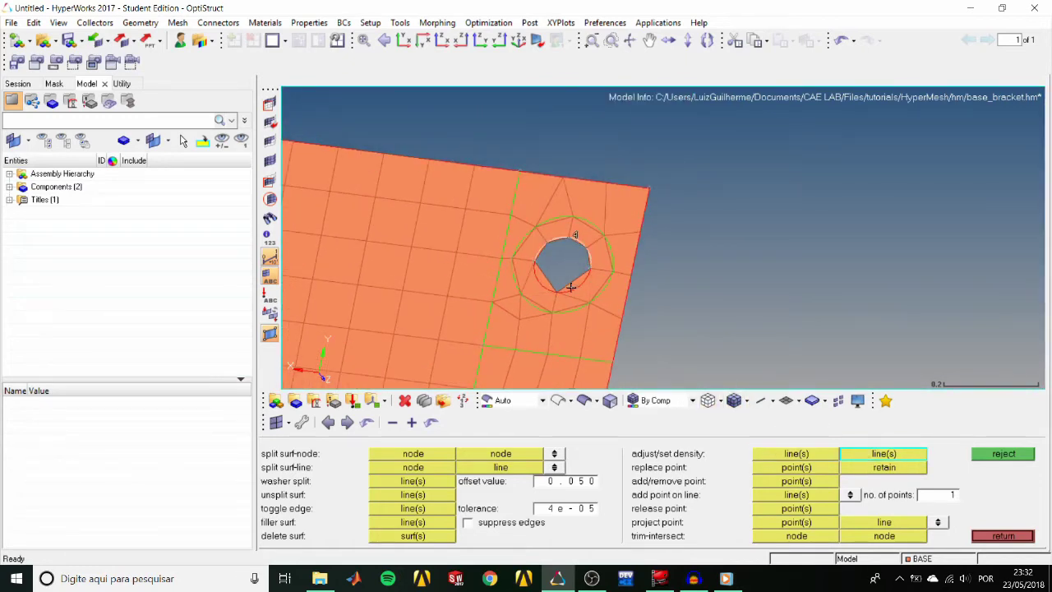
left_click(794, 453)
scroll(593, 284, "down", 6)
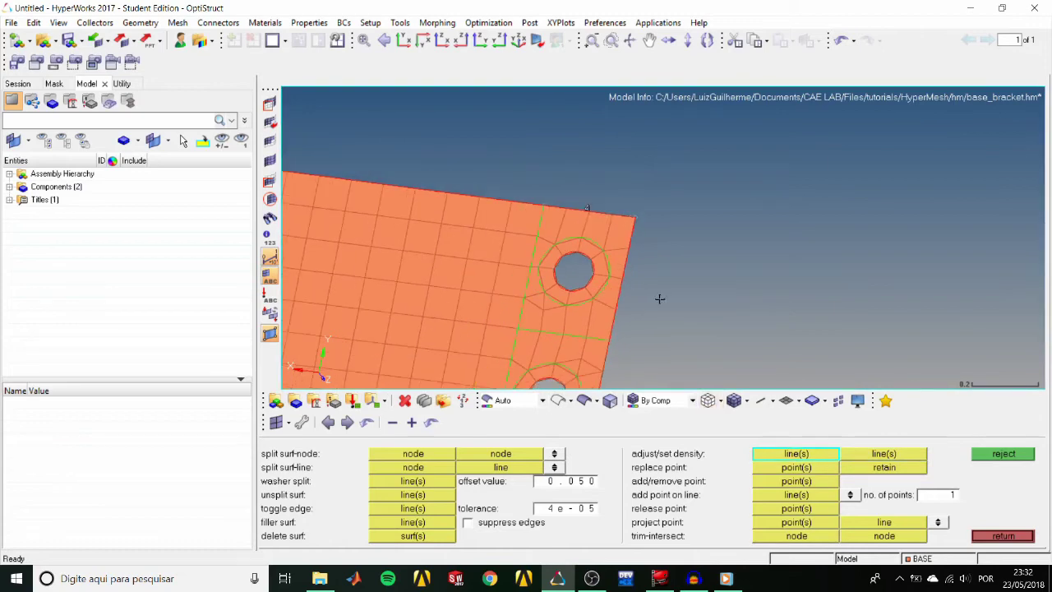
Step: Split the three-hole side wall from the first large hole to the outer edge, the upper bend line and the middle hole
left_click_drag(604, 266, 556, 304, "ctrl")
right_click_drag(620, 335, 582, 247, "ctrl")
left_click_drag(557, 303, 492, 285, "ctrl")
scroll(490, 285, "up", 5)
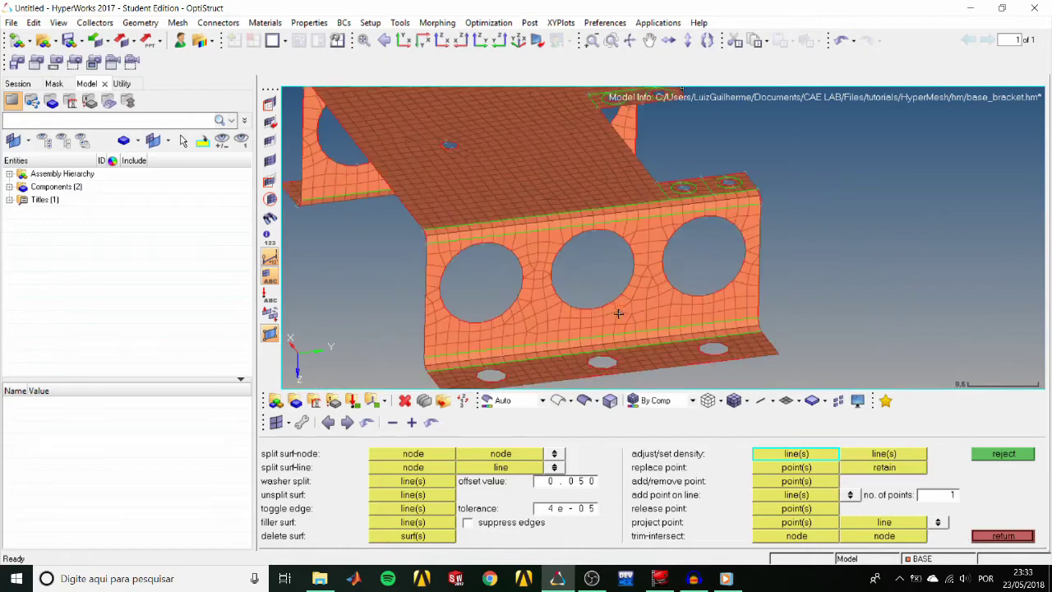
left_click(415, 468)
scroll(461, 250, "up", 3)
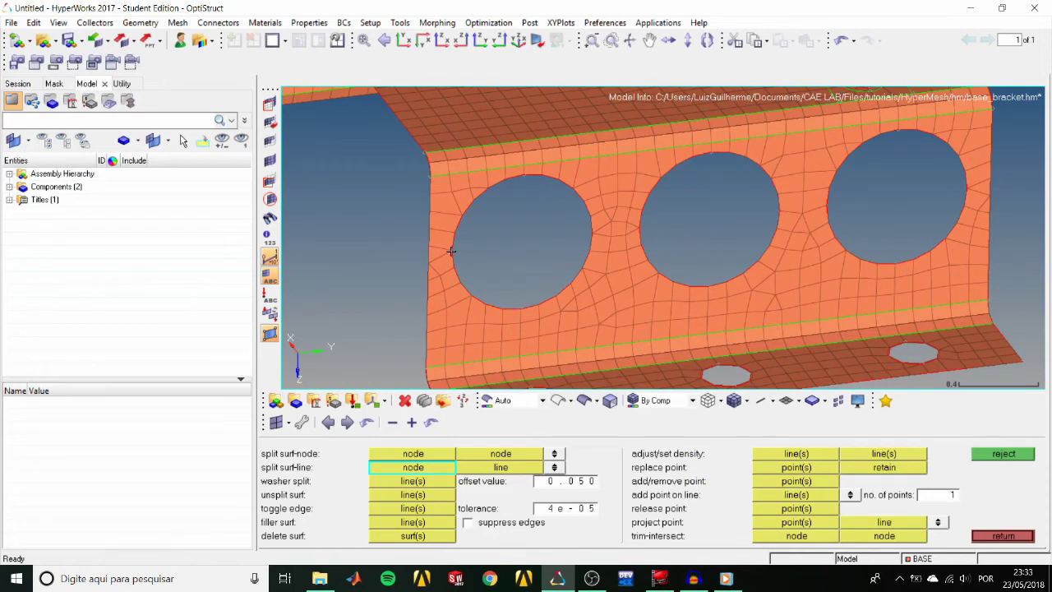
left_click(451, 250)
left_click(429, 252)
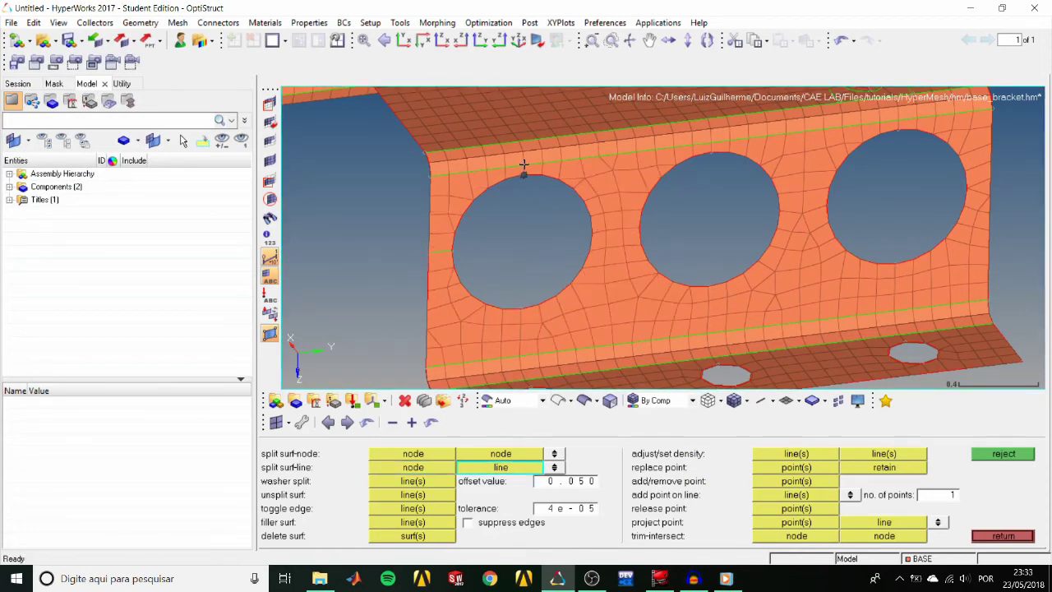
left_click(592, 233)
left_click(642, 236)
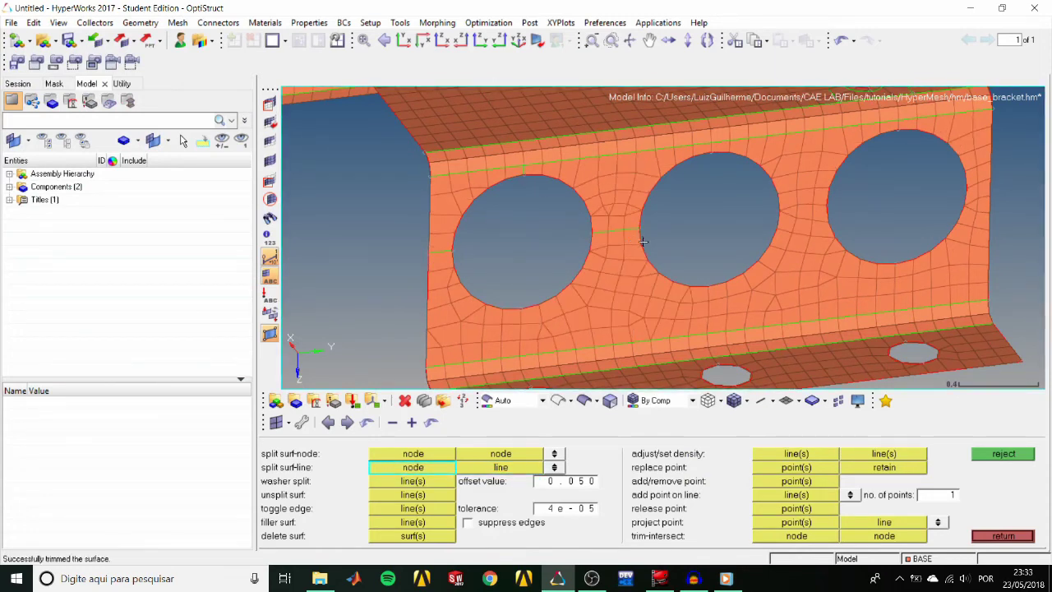
Step: Split the side wall between the first and middle holes, from their connecting line to the upper and lower bend lines
left_click(620, 155)
left_click(616, 230)
left_click(617, 230)
left_click(617, 345)
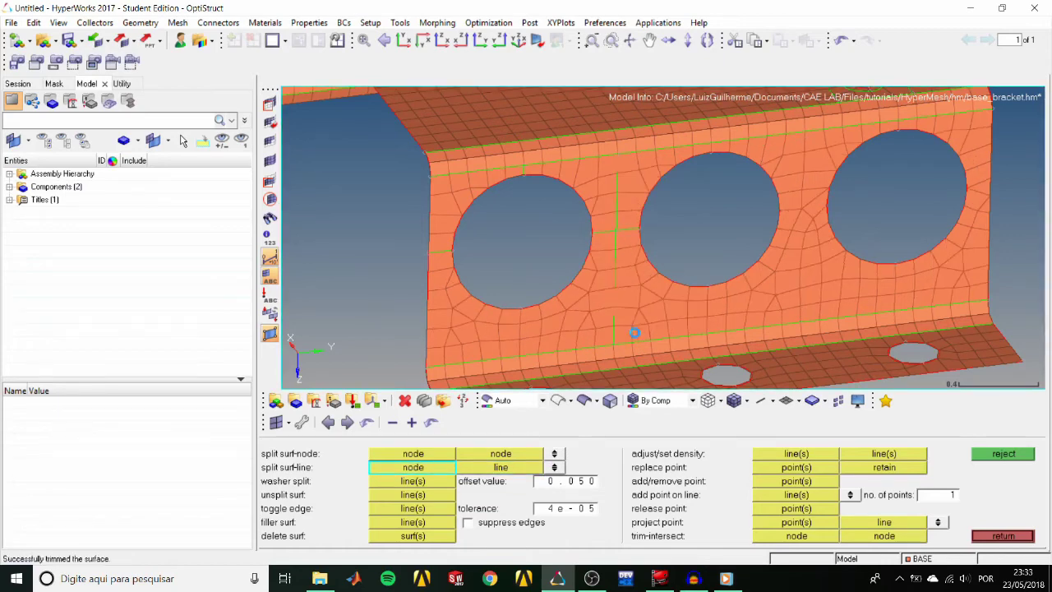
Step: Split the wall from the first hole to the lower bend line and from the middle hole to both bend lines
left_click(521, 309)
left_click(519, 356)
left_click(707, 286)
left_click(707, 332)
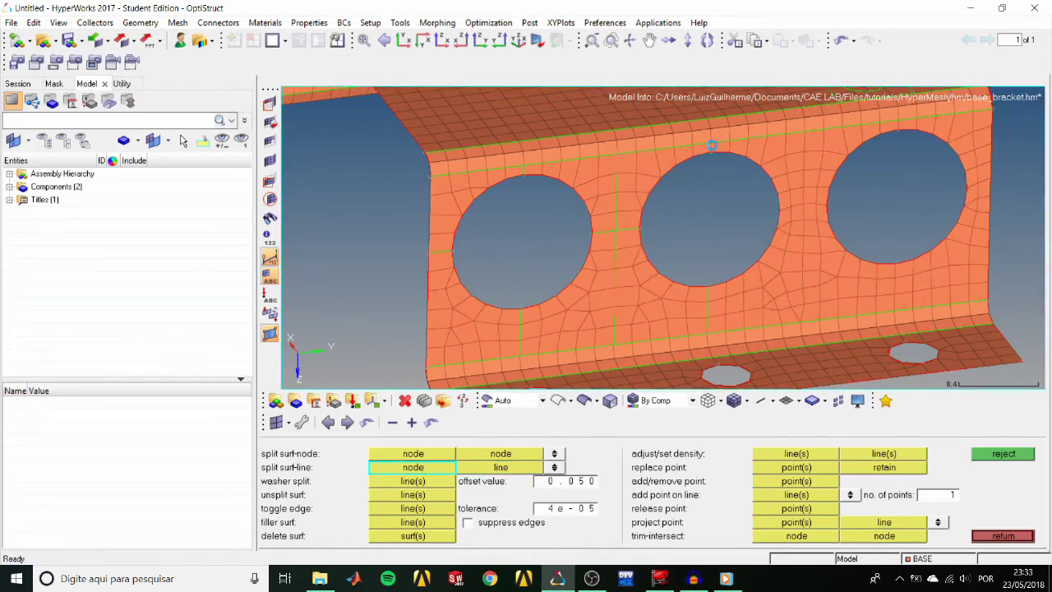
left_click(712, 151)
left_click(712, 141)
Step: Split the wall between the middle and third holes in both directions, and from the third hole to the lower bend line and outer edge
left_click(780, 210)
left_click(826, 205)
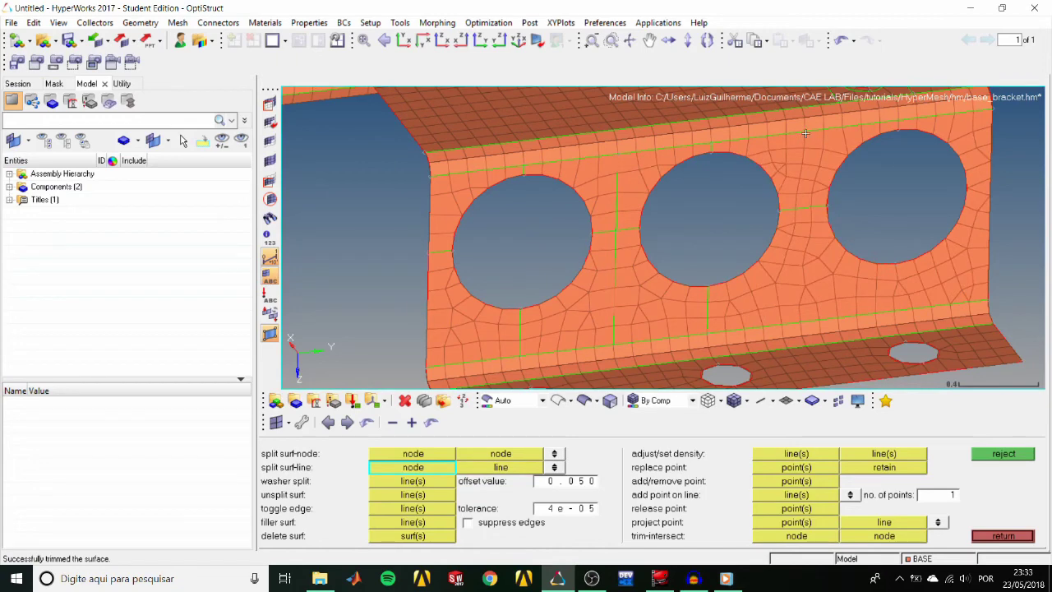
left_click(804, 132)
left_click(812, 210)
left_click(803, 208)
left_click(803, 320)
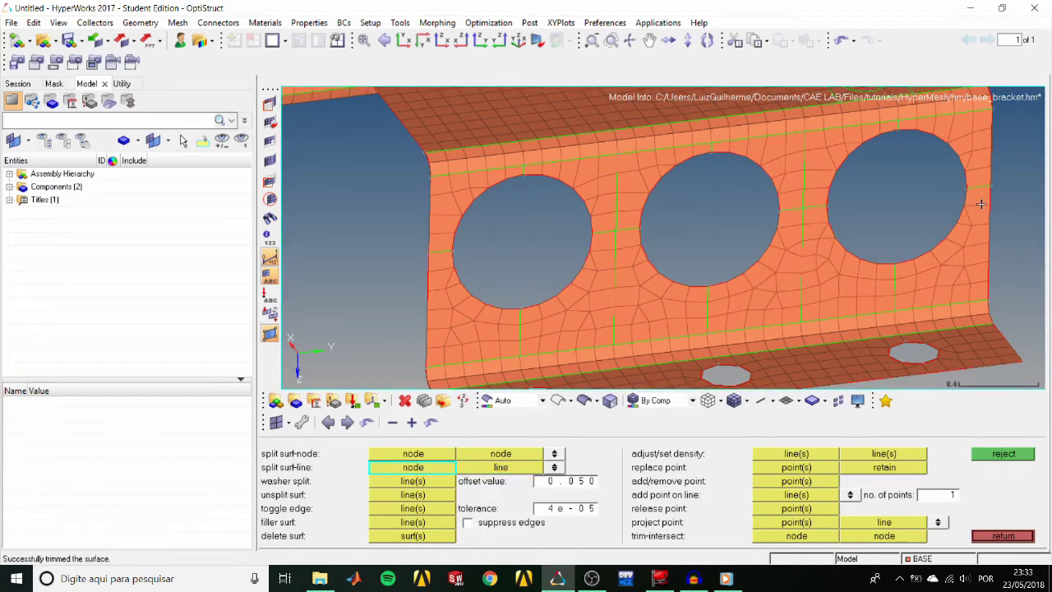
left_click_drag(915, 191, 706, 273, "ctrl")
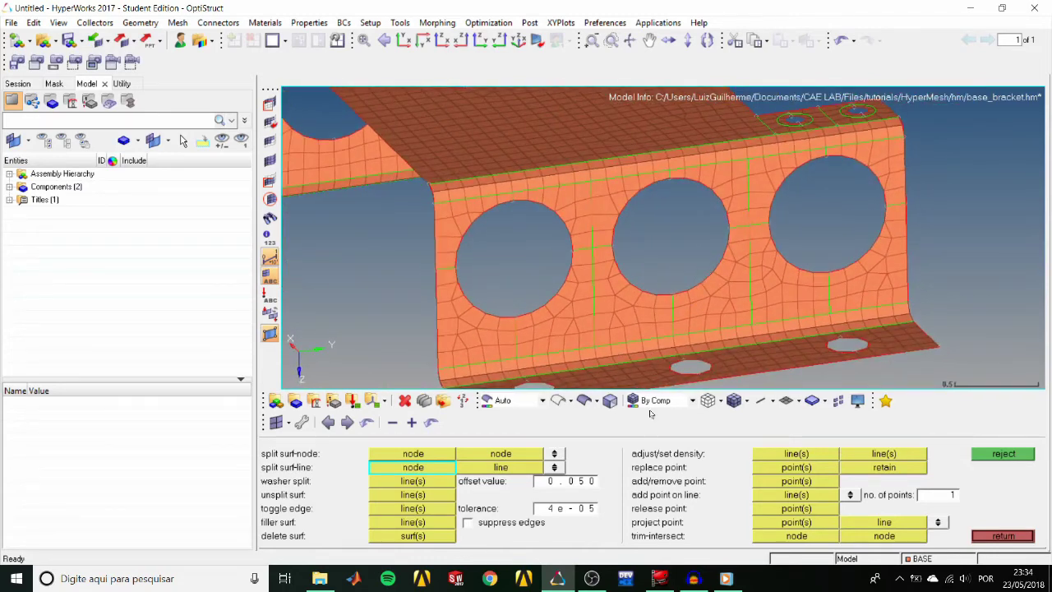
Step: Leave geometry quick edit, start a 2D automesh, and select the four split surfaces around the first large hole
left_click(1002, 535)
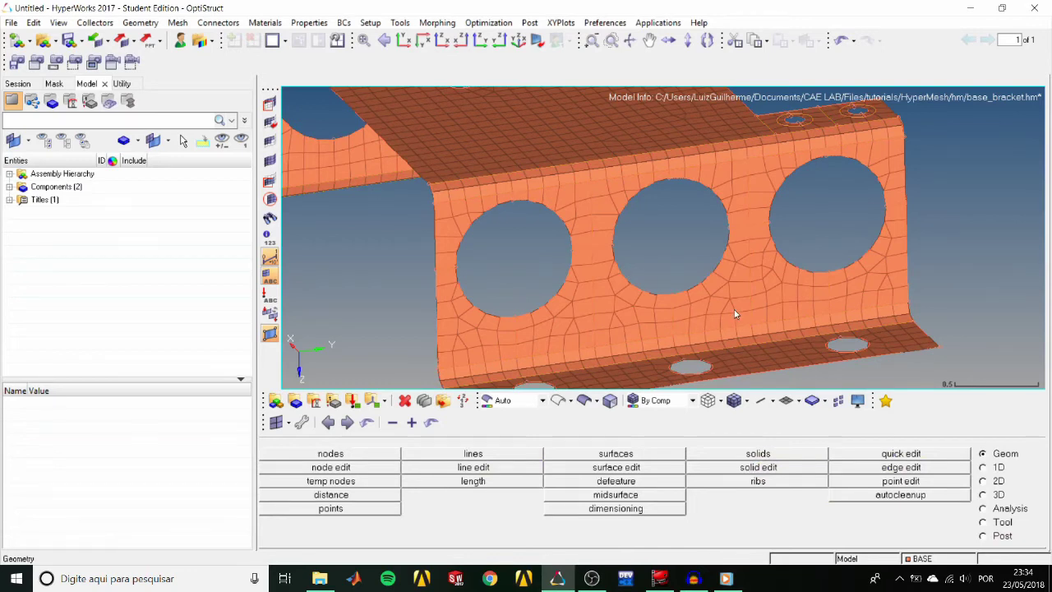
left_click(992, 484)
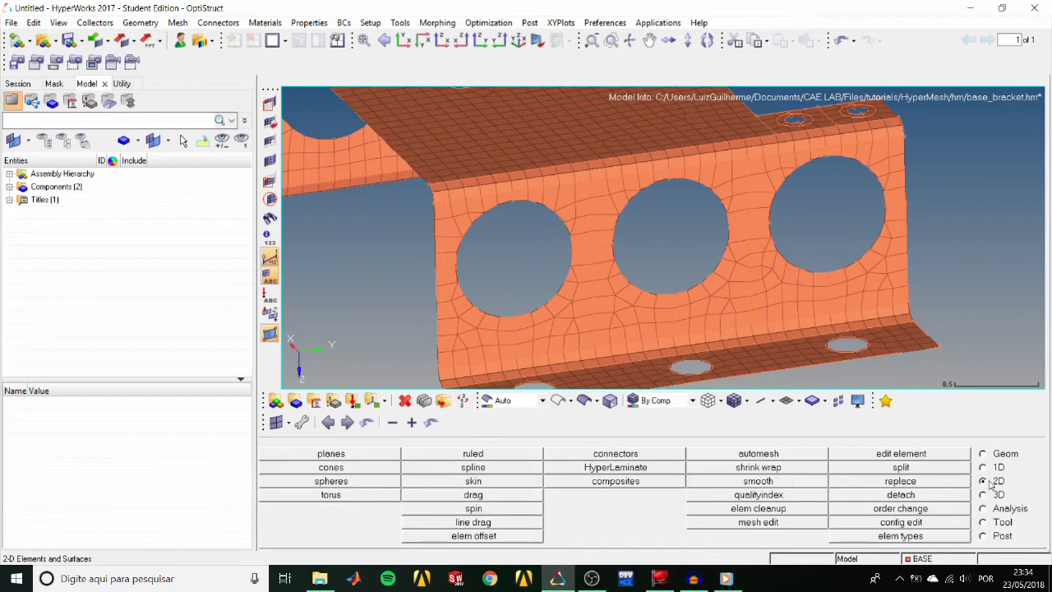
left_click(744, 453)
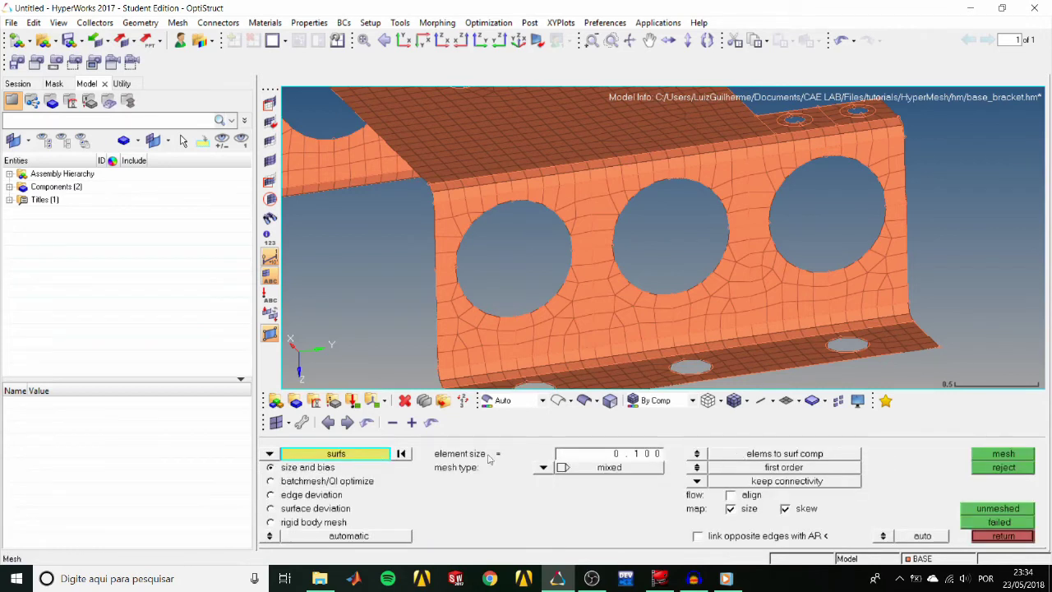
left_click(455, 242)
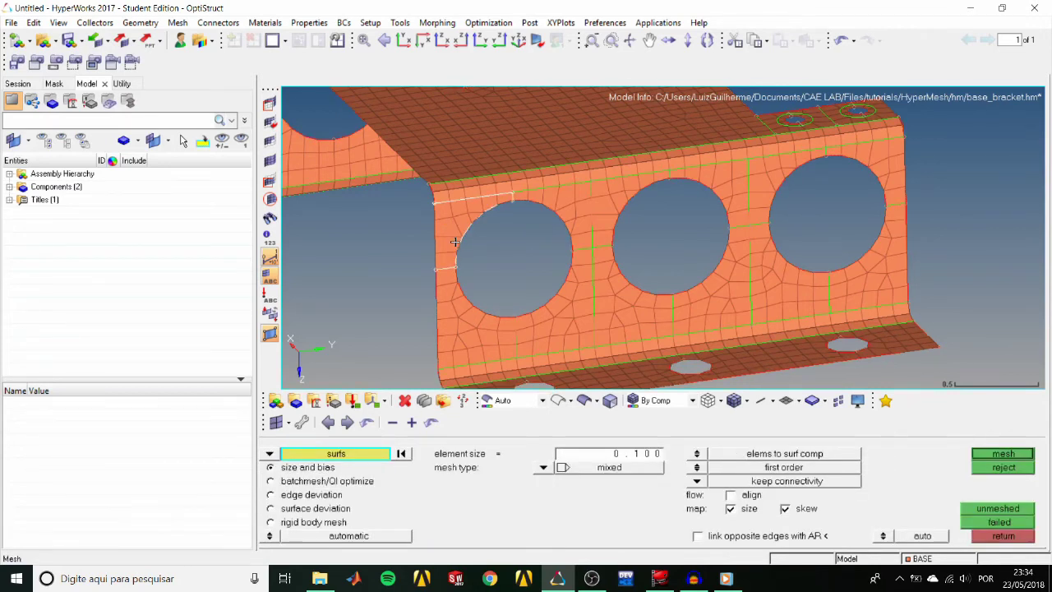
left_click(352, 456)
left_click(441, 341)
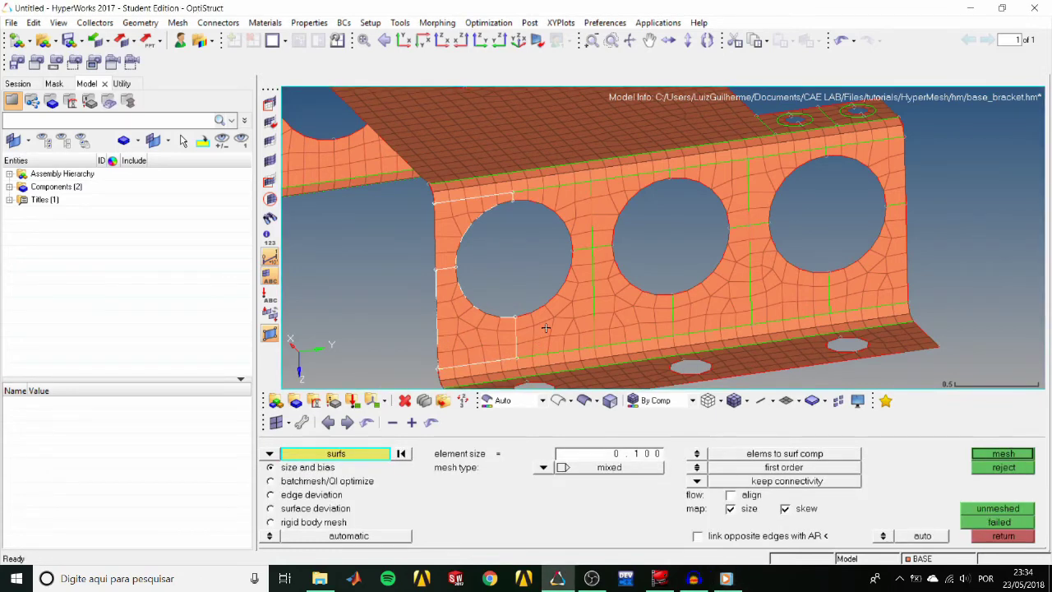
left_click(566, 302)
left_click(580, 210)
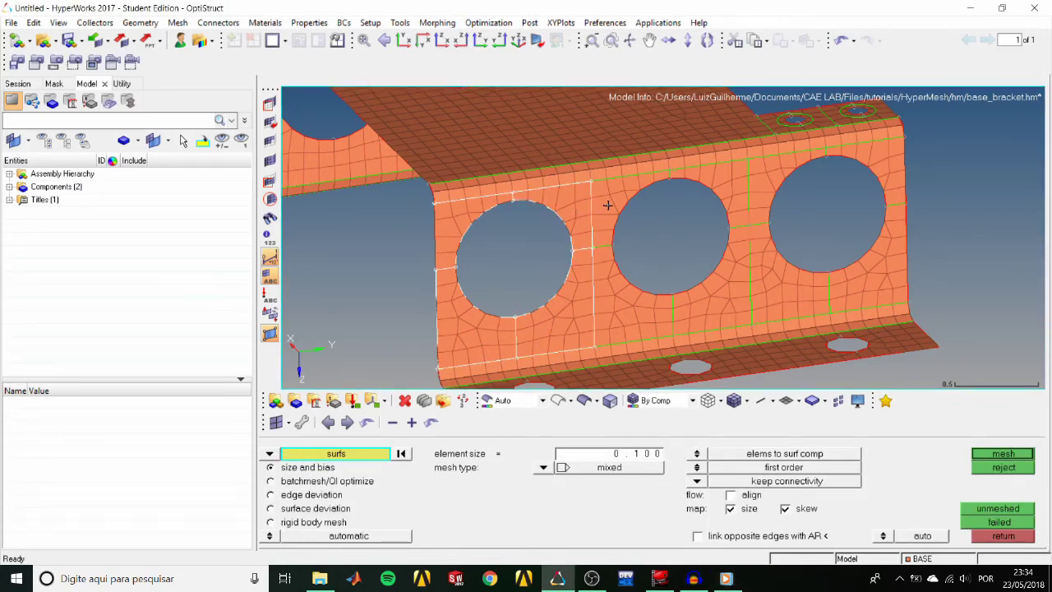
Step: Add the eight split surfaces around the middle and third large holes to the automesh selection
left_click(607, 204)
left_click(620, 282)
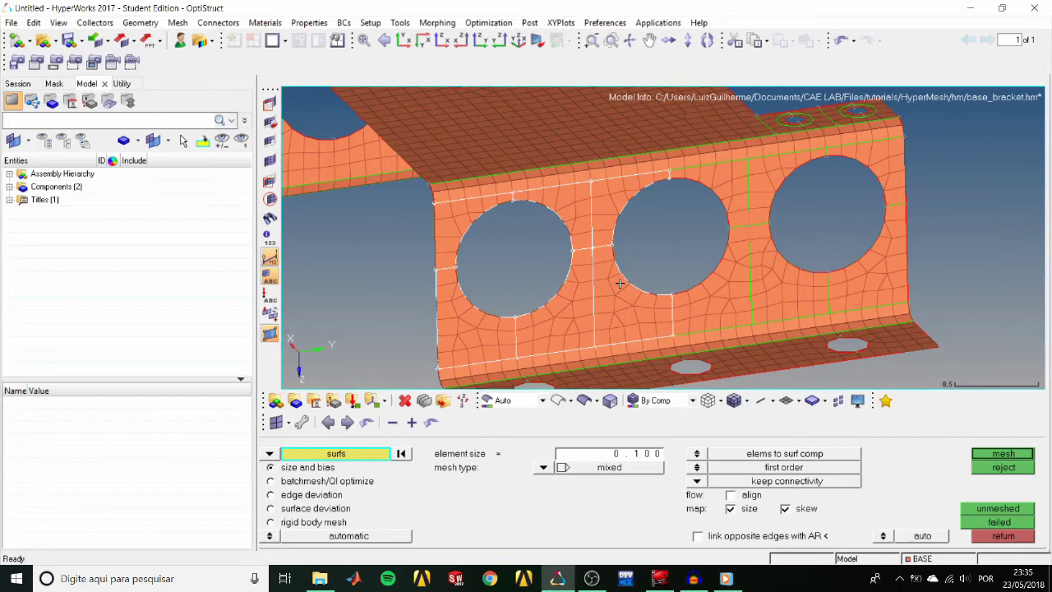
left_click(710, 282)
left_click(720, 180)
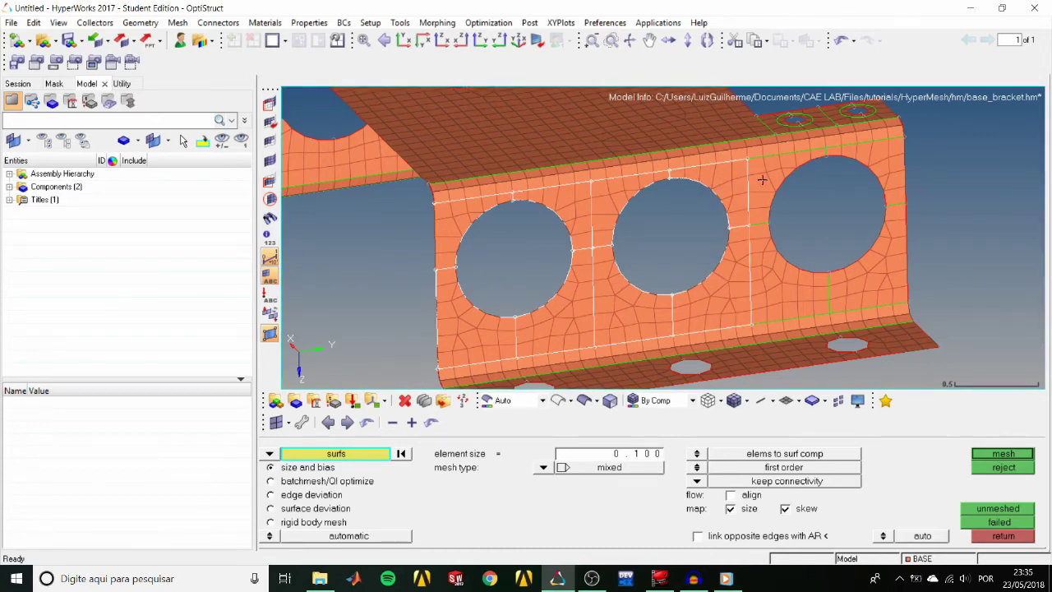
left_click(777, 174)
left_click(774, 263)
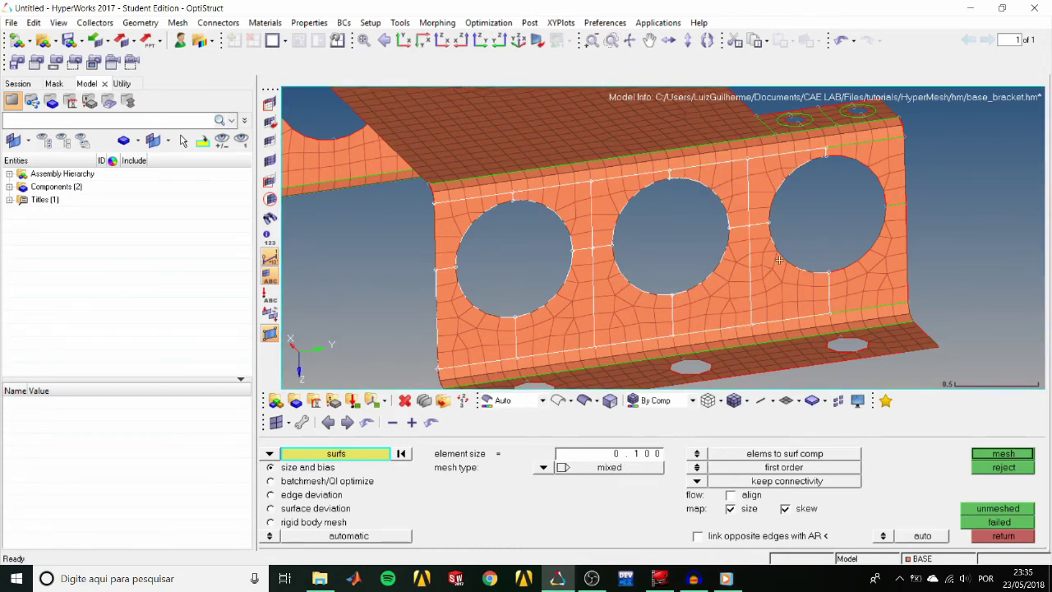
left_click(859, 262)
left_click(881, 156)
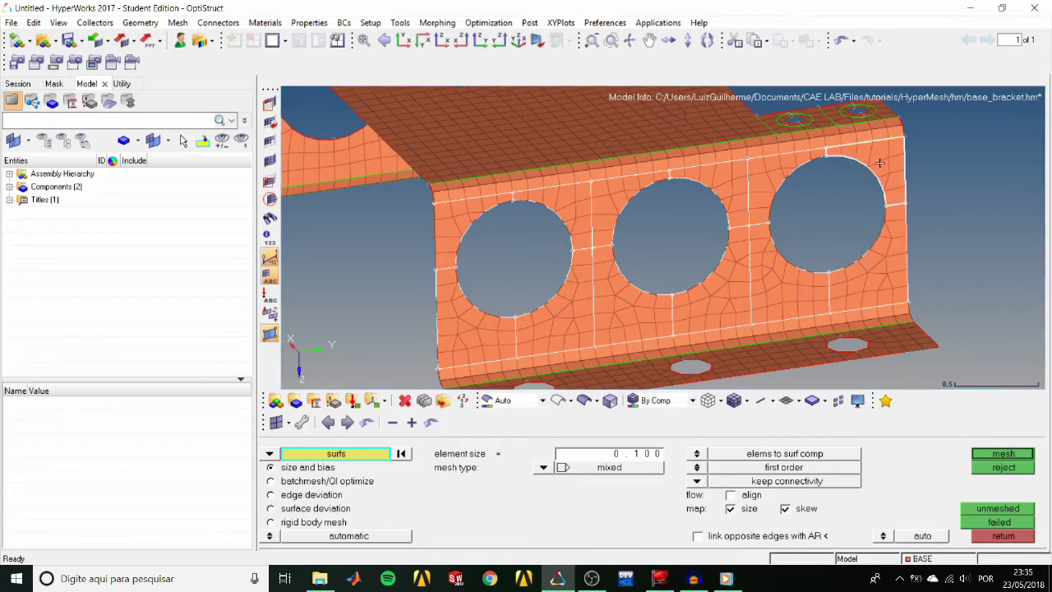
Step: Remesh the selected side wall surfaces interactively with the quads mesh type at element size 0.100
left_click(269, 536)
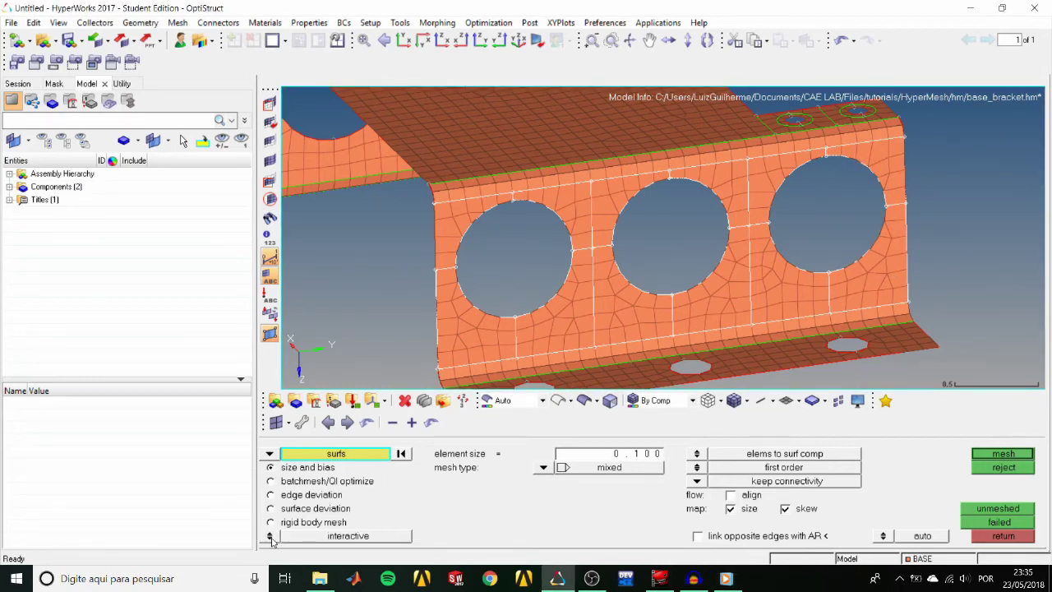
left_click(544, 468)
left_click(497, 490)
left_click(543, 472)
left_click(535, 499)
left_click(542, 469)
left_click(521, 484)
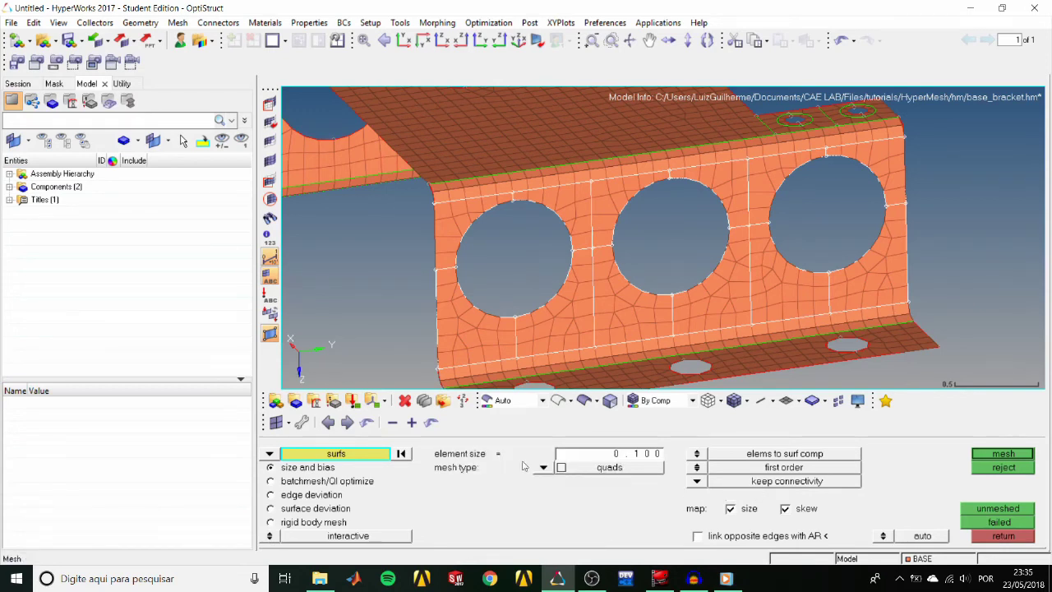
left_click(996, 455)
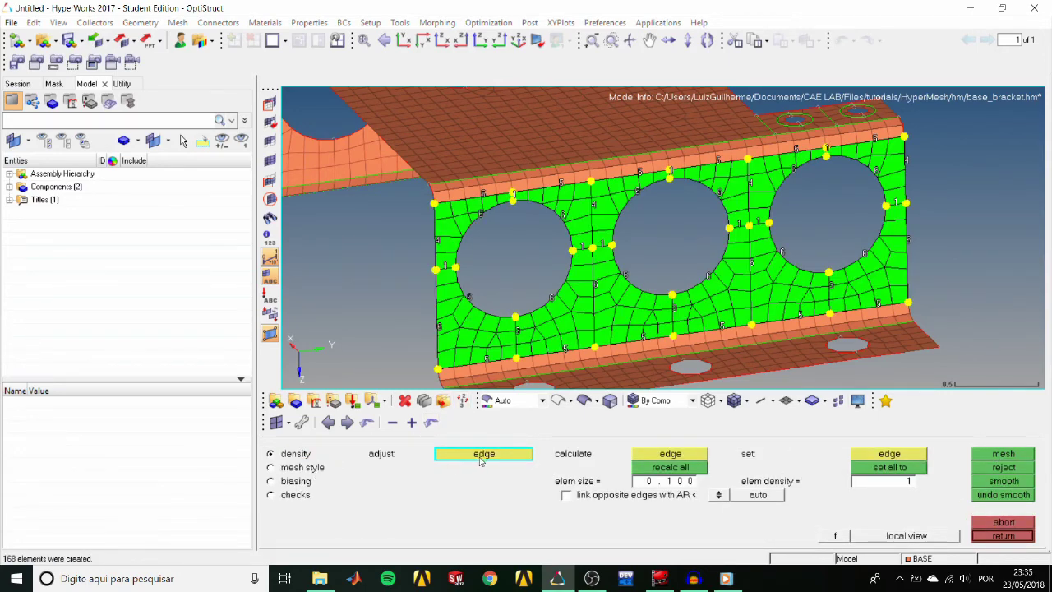
Step: Raise the density to 2 on the short horizontal split edges beside the three large holes
left_click(445, 263)
left_click(590, 247)
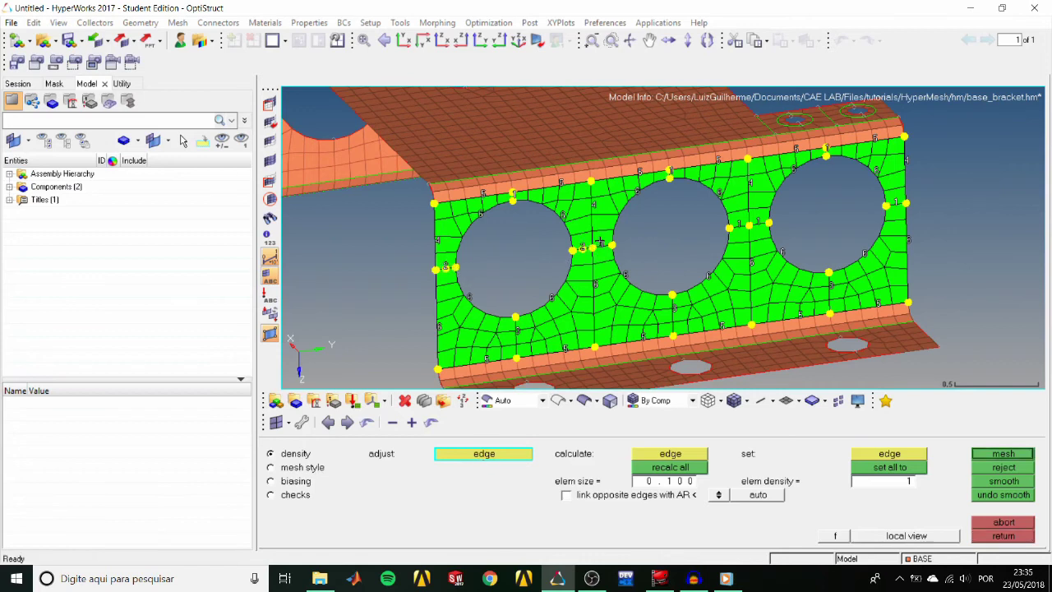
left_click(748, 222)
left_click(759, 219)
Step: Apply the map as pentagon mesh method to all the side wall surfaces and remesh them
left_click(273, 467)
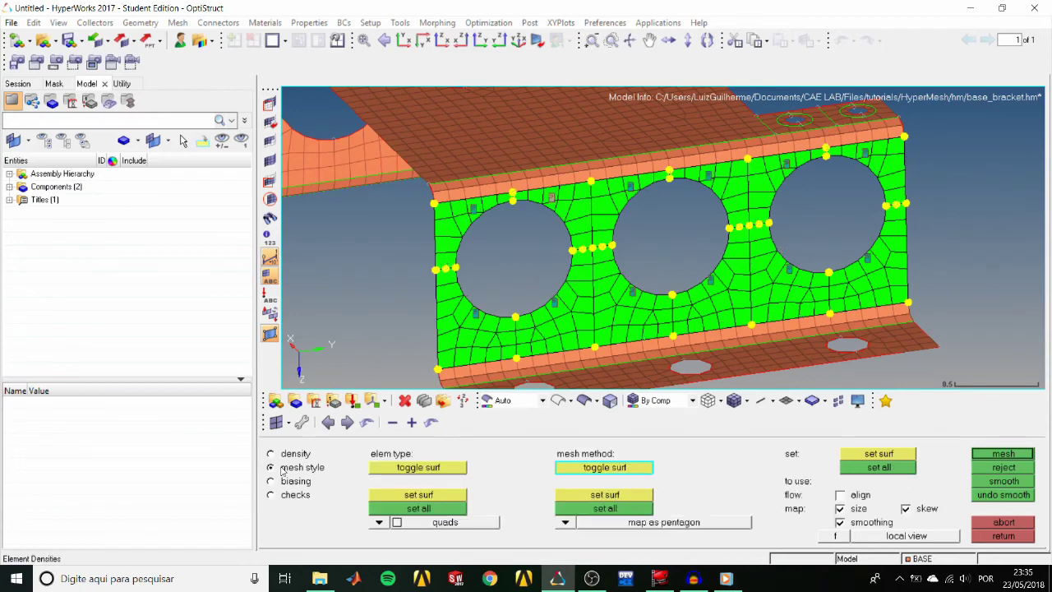
left_click(565, 522)
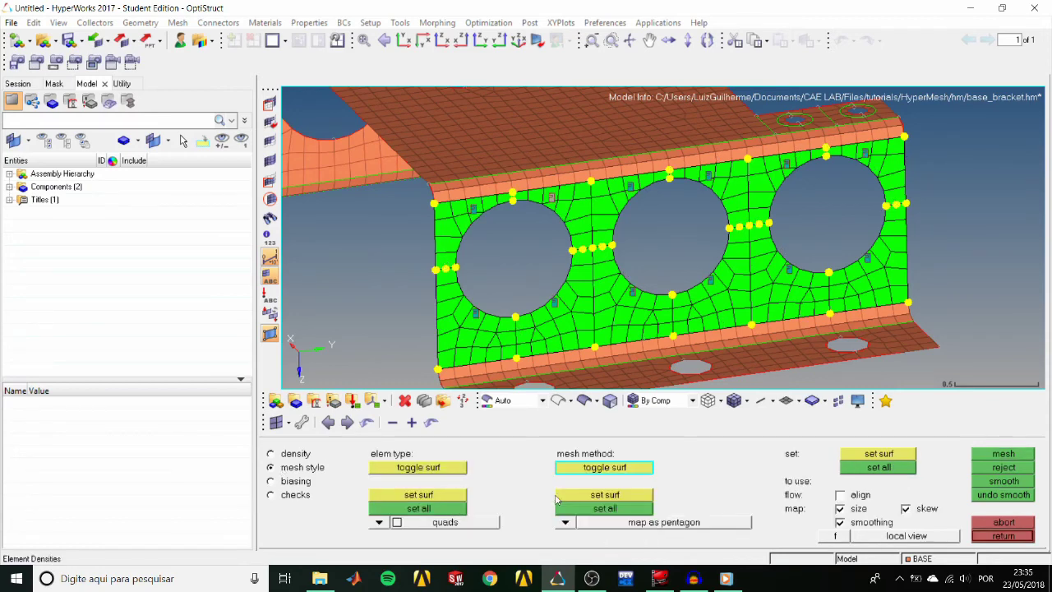
left_click(566, 522)
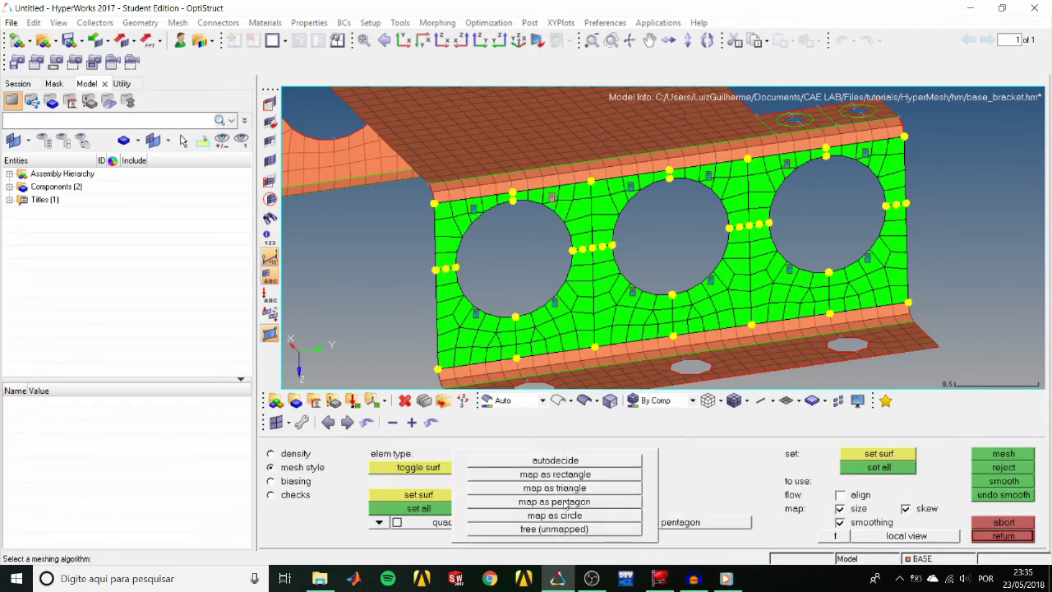
left_click(565, 501)
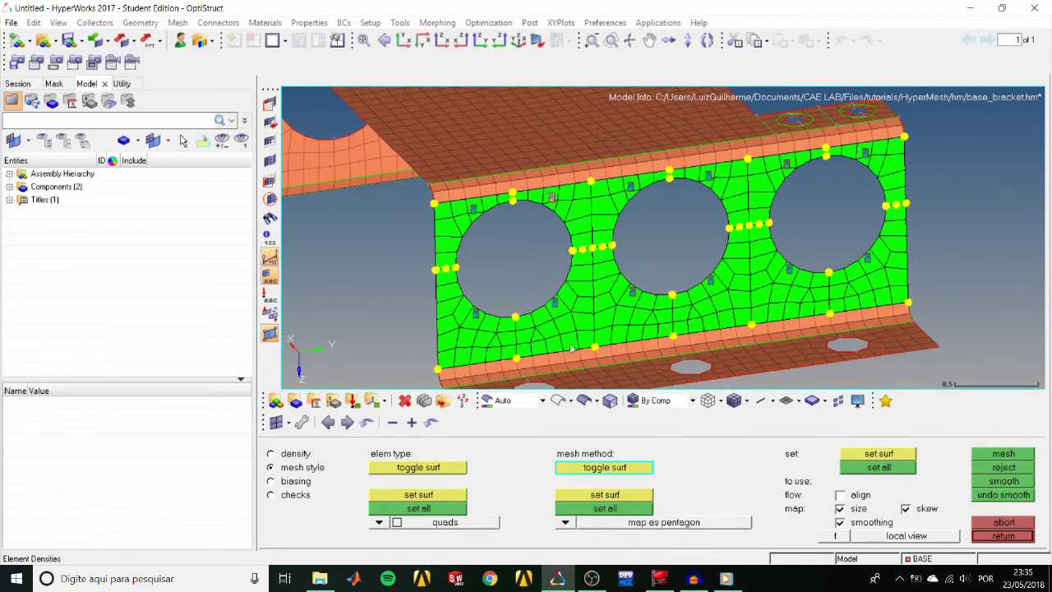
left_click(620, 510)
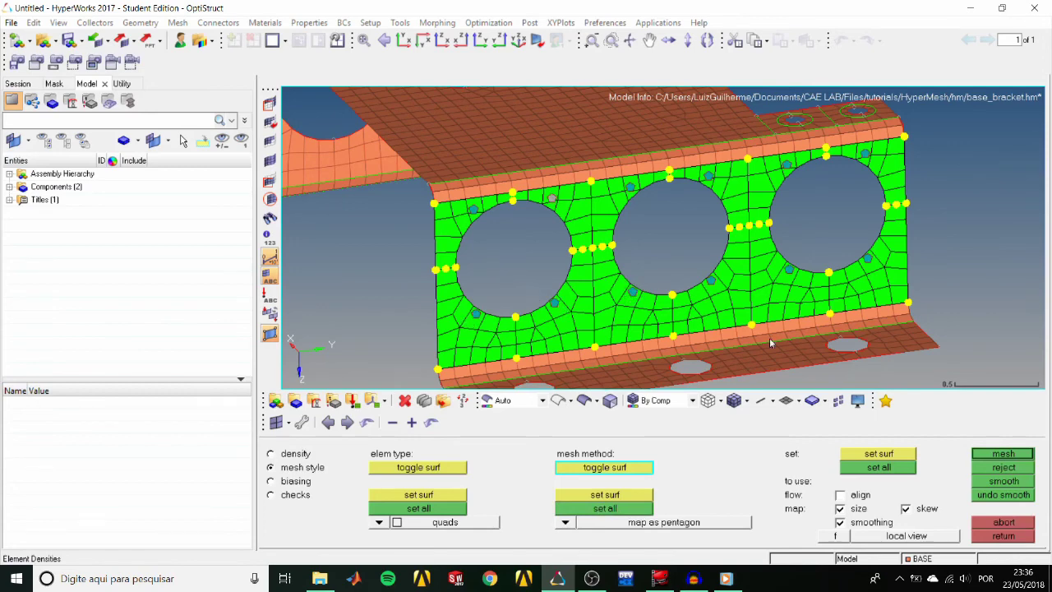
left_click(994, 455)
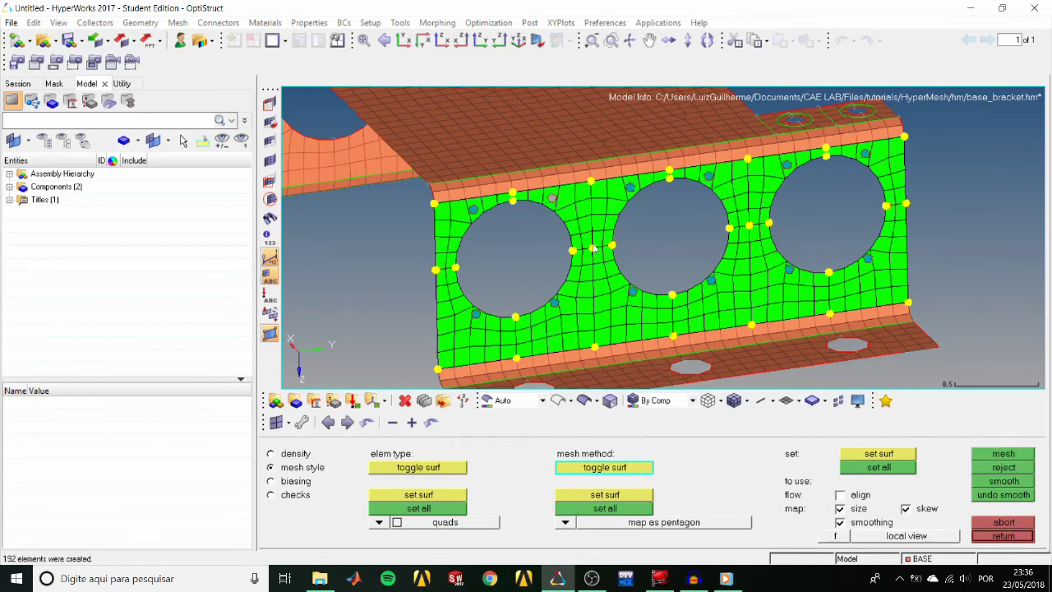
scroll(693, 216, "down", 3)
scroll(694, 216, "up", 3)
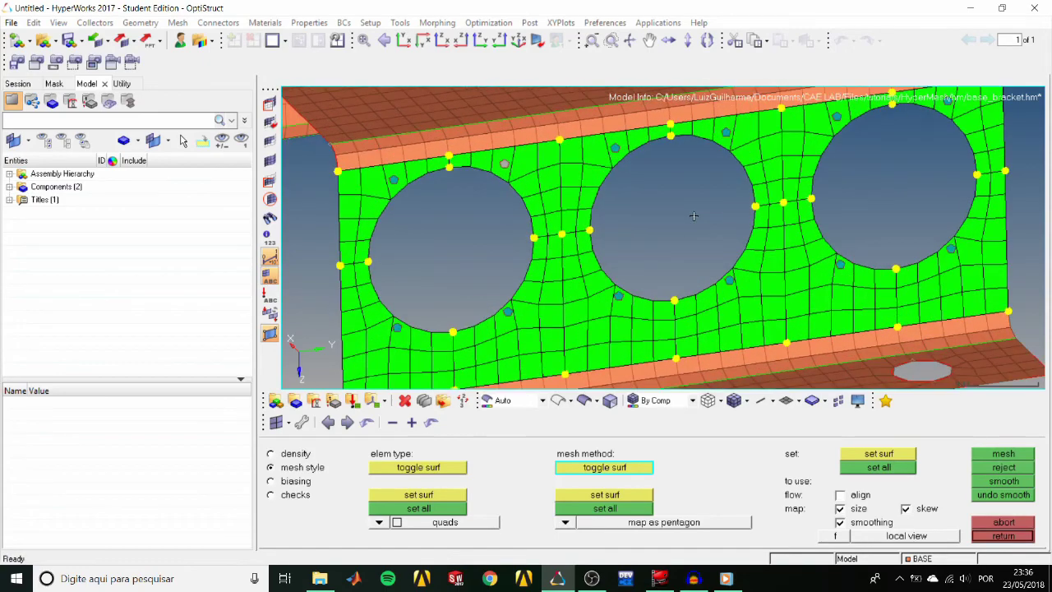
scroll(694, 216, "down", 3)
mouse_move(685, 220)
left_mouse_down("ctrl")
mouse_move(666, 200)
mouse_move(689, 217)
left_mouse_up("ctrl")
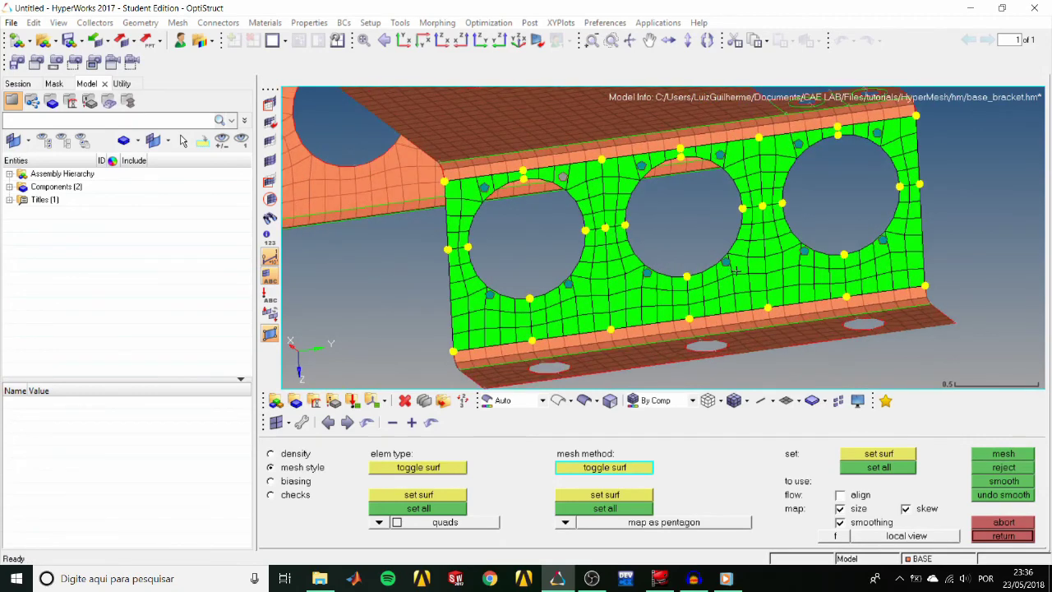